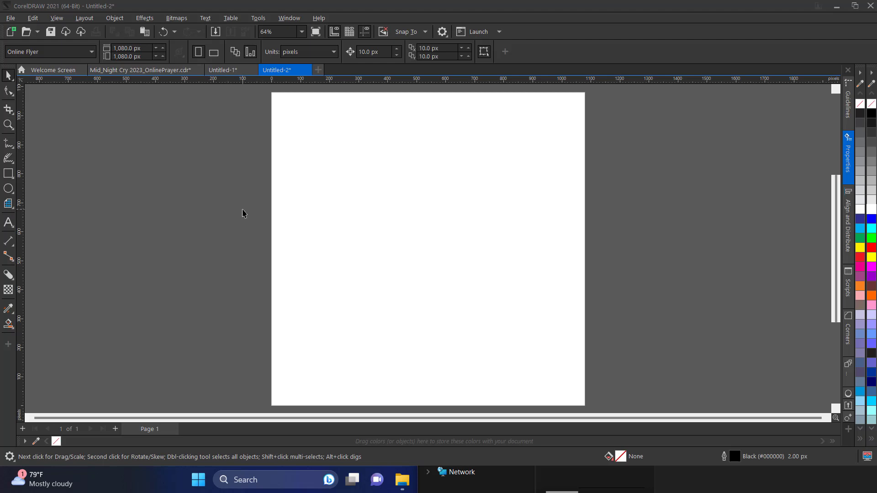
Step: Draw an upright rectangle about 152 by 423 px on the page and place a duplicate beside it
{"action": "left_click", "coordinate": [14, 181]}
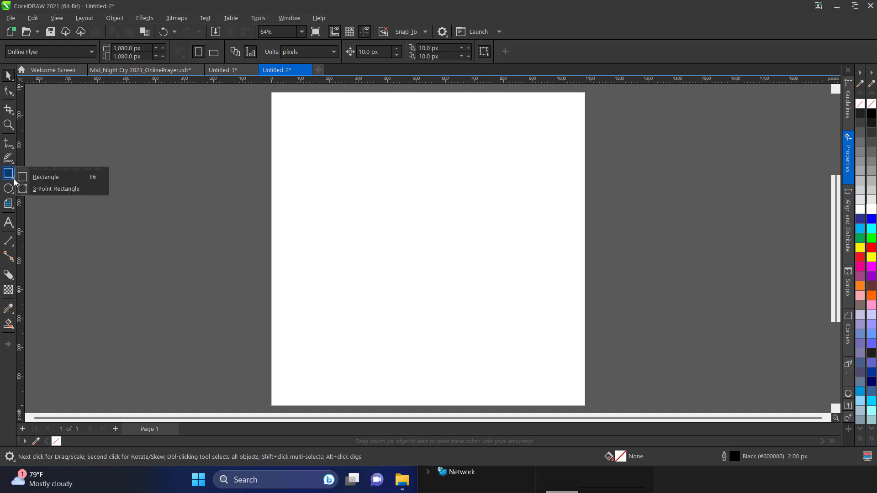
{"action": "left_click", "coordinate": [48, 177]}
{"action": "left_click_drag", "start_coordinate": [384, 172], "coordinate": [428, 294]}
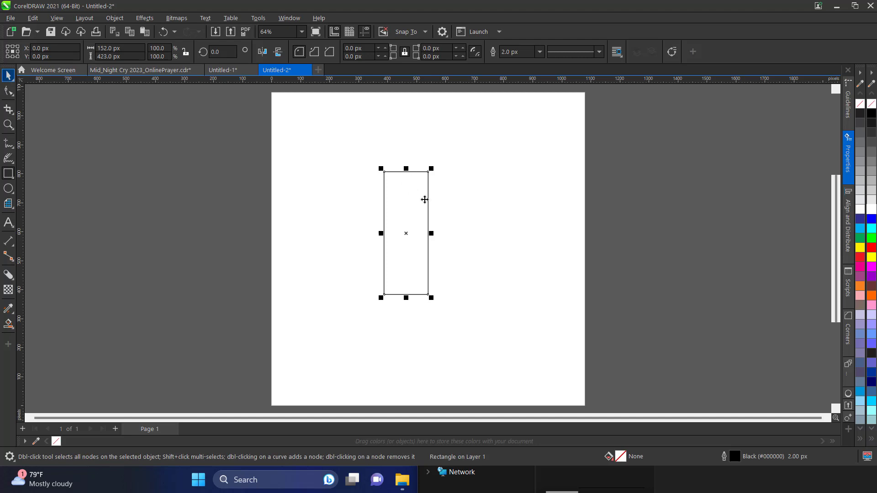
{"action": "left_click_drag", "start_coordinate": [425, 199], "coordinate": [386, 215]}
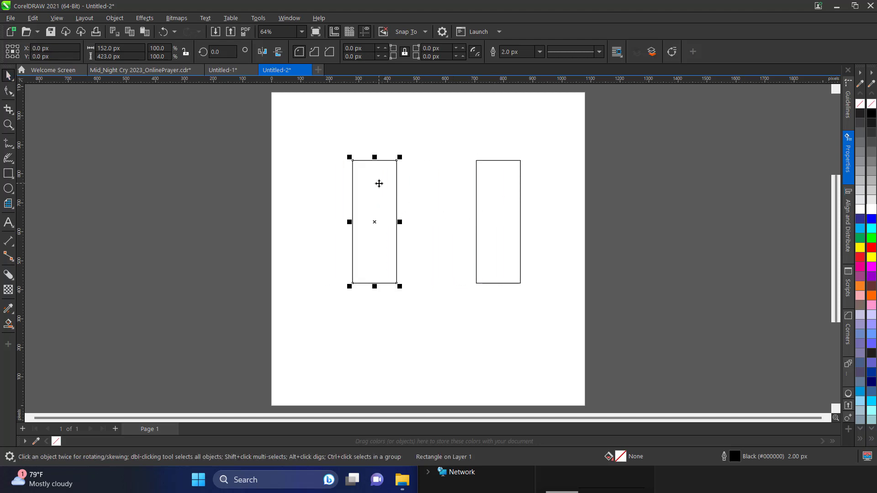
Step: Round all corners of the left rectangle to 76 px and rotate the resulting capsule to 45 degrees
{"action": "left_click", "coordinate": [8, 91]}
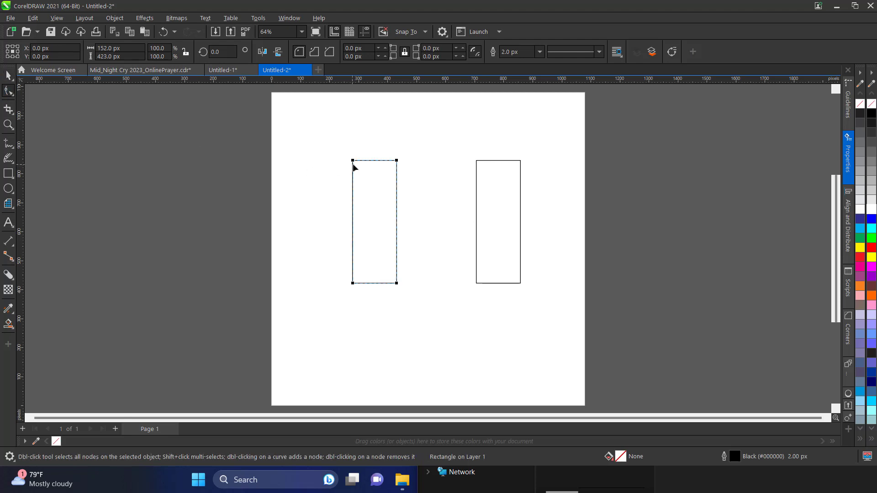
{"action": "left_click_drag", "start_coordinate": [354, 161], "coordinate": [381, 174]}
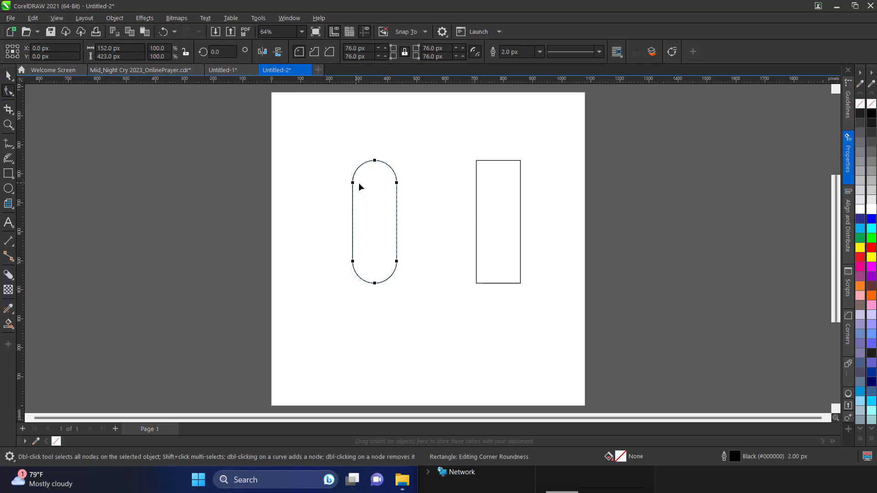
{"action": "left_click", "coordinate": [8, 77]}
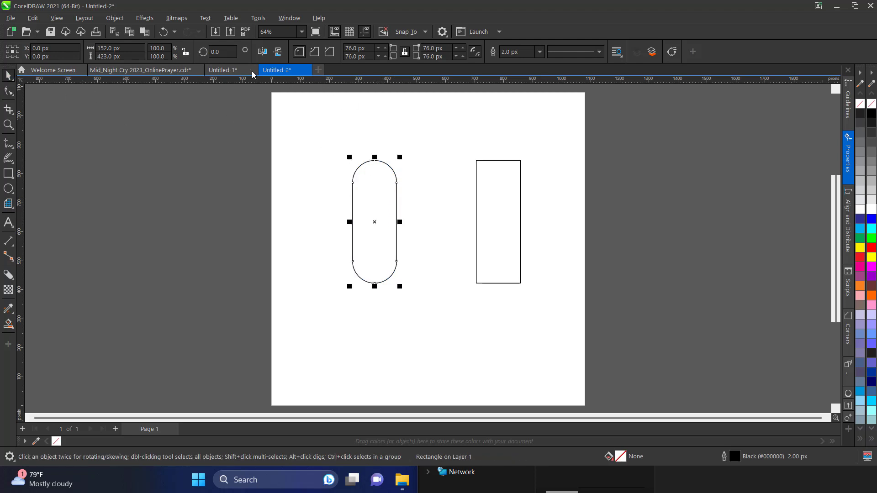
{"action": "left_click", "coordinate": [378, 153]}
{"action": "key", "text": "Return"}
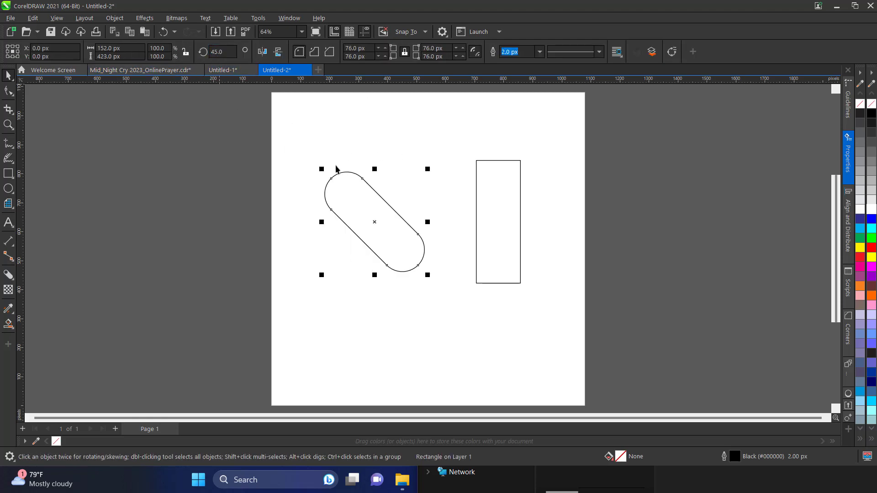
Step: Add a horizontally mirrored copy of the capsule and overlap the two upper ends to form an inverted V
{"action": "left_click", "coordinate": [375, 146]}
{"action": "left_click", "coordinate": [374, 218]}
{"action": "left_click_drag", "start_coordinate": [374, 218], "coordinate": [392, 197]}
{"action": "left_click", "coordinate": [341, 144]}
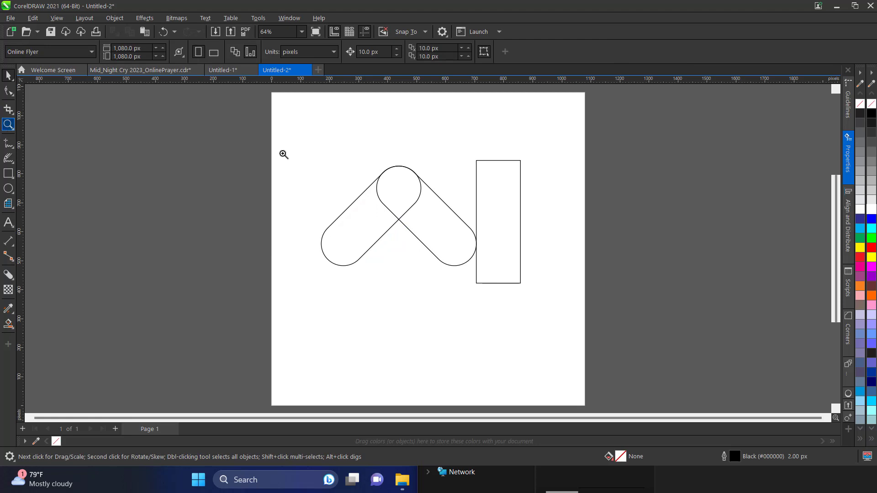
{"action": "left_click_drag", "start_coordinate": [299, 139], "coordinate": [565, 311]}
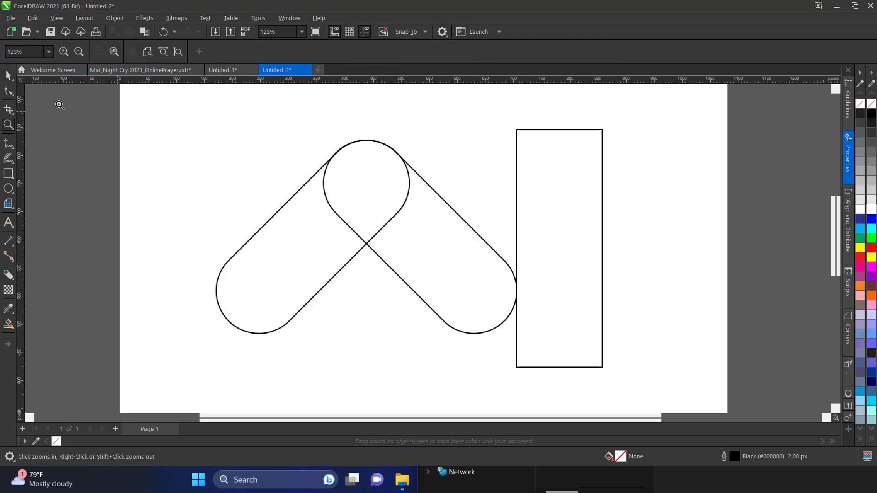
{"action": "left_click", "coordinate": [8, 75]}
{"action": "left_click", "coordinate": [57, 18]}
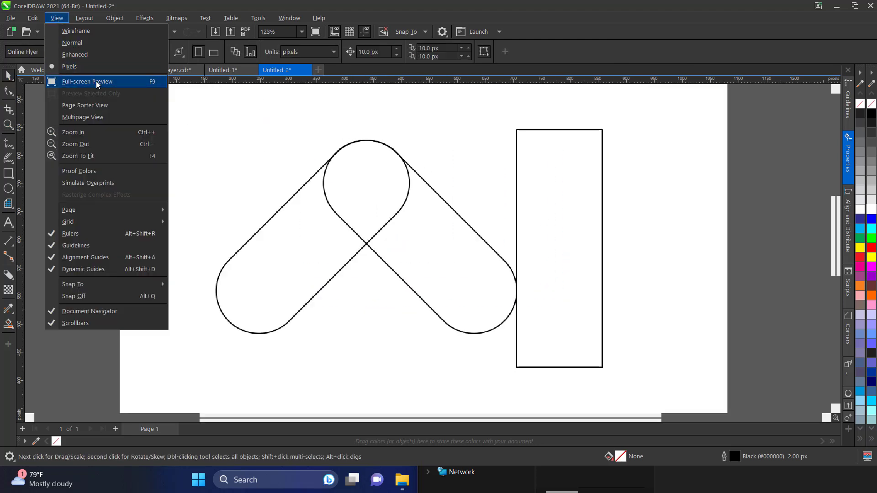
{"action": "left_click", "coordinate": [99, 106]}
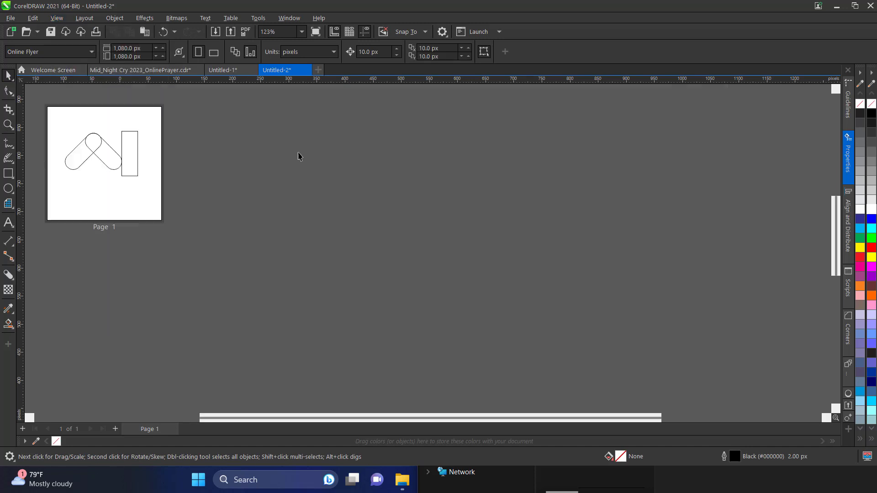
{"action": "double_click", "coordinate": [105, 154]}
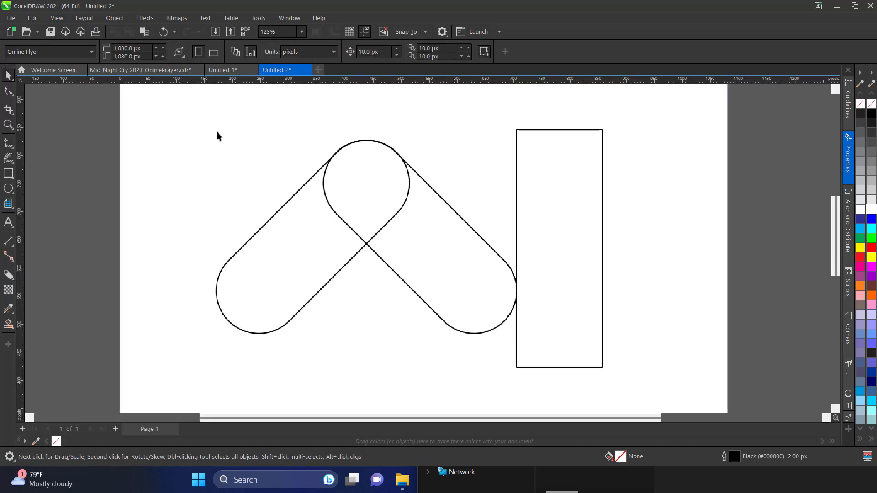
Step: Set the display mode to Enhanced and enable snapping to guidelines
{"action": "left_click", "coordinate": [56, 18]}
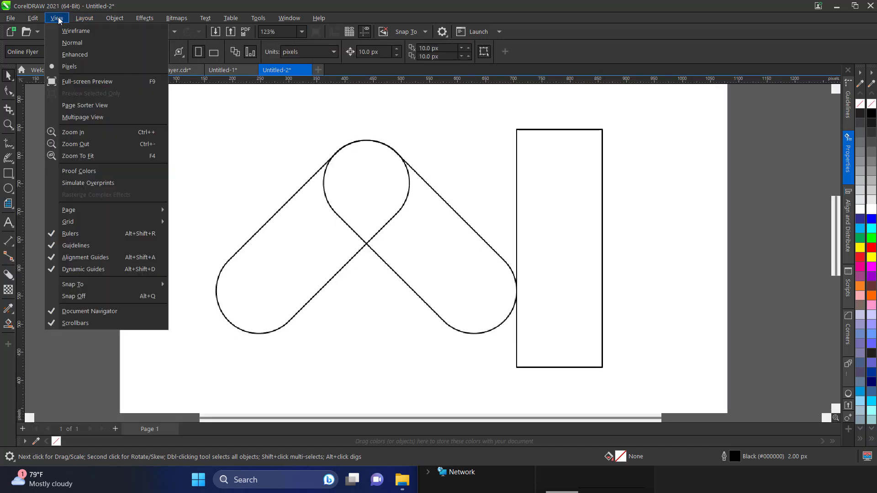
{"action": "left_click", "coordinate": [93, 56]}
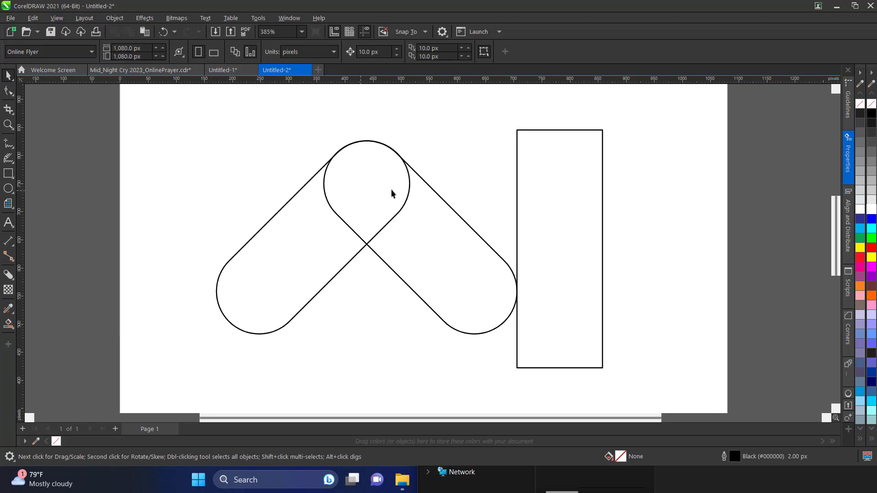
{"action": "left_click", "coordinate": [404, 176]}
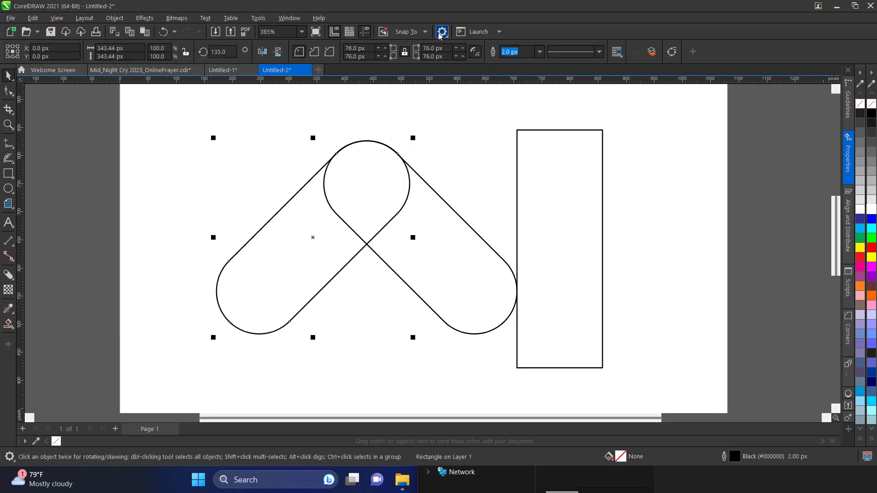
{"action": "left_click", "coordinate": [423, 32]}
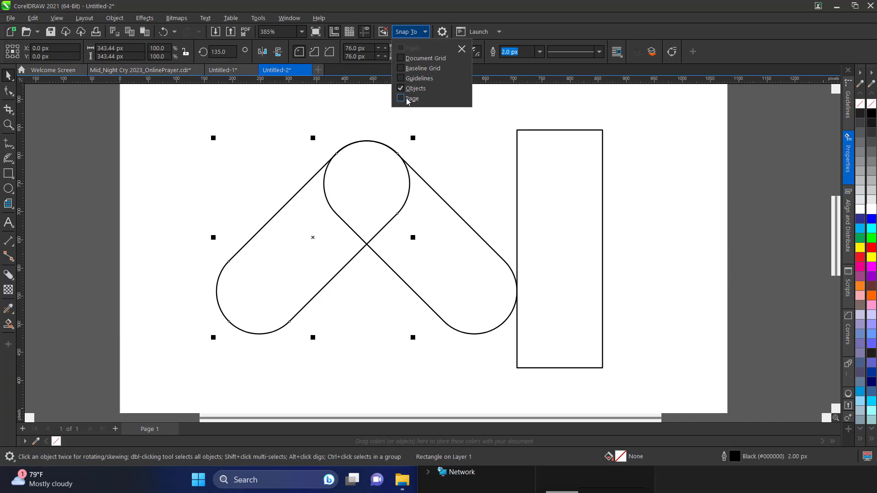
{"action": "left_click", "coordinate": [402, 79]}
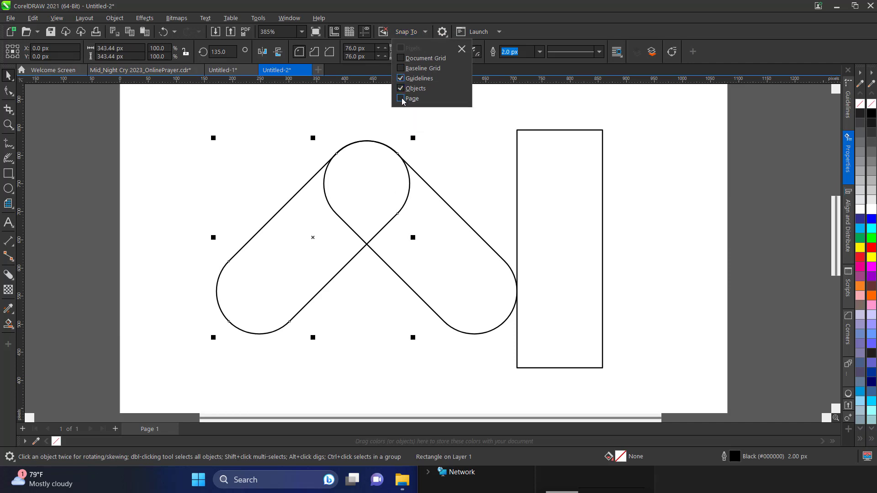
{"action": "left_click", "coordinate": [449, 137]}
{"action": "left_click", "coordinate": [375, 184]}
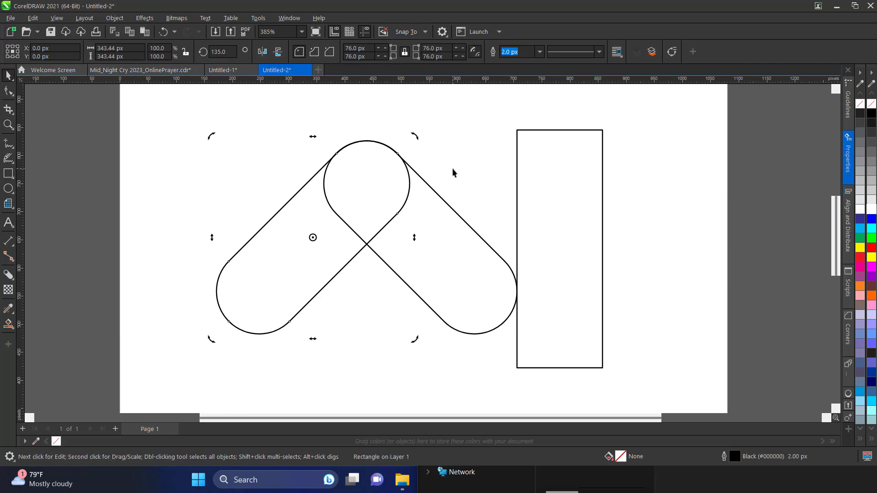
{"action": "left_click", "coordinate": [376, 201]}
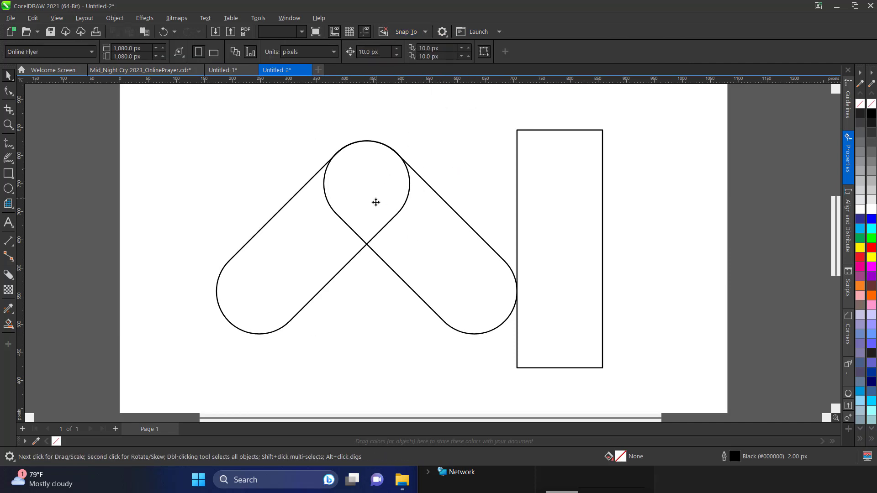
{"action": "left_click", "coordinate": [420, 244]}
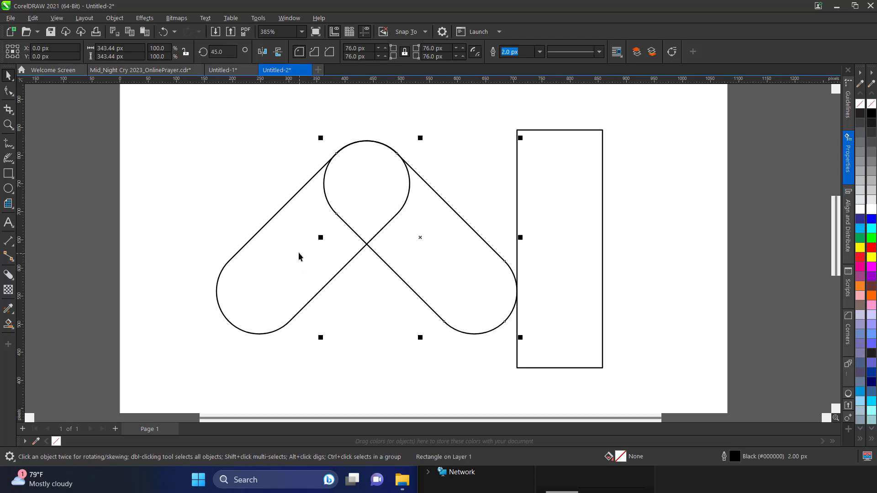
Step: Place the square-cornered rectangle, rotated 45 degrees and mirrored horizontally, over the lower end of the inverted V's left arm
{"action": "left_click", "coordinate": [571, 174]}
{"action": "left_click_drag", "start_coordinate": [561, 178], "coordinate": [546, 198]}
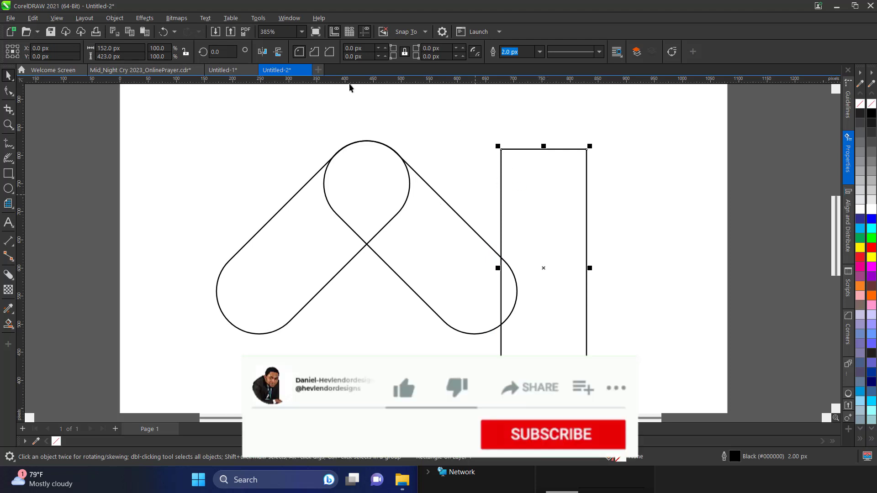
{"action": "left_click", "coordinate": [220, 52]}
{"action": "double_click", "coordinate": [220, 51]}
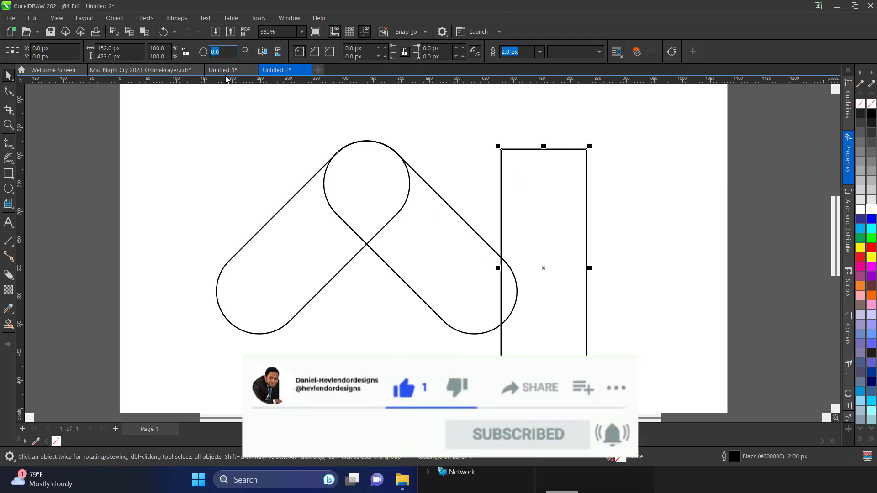
{"action": "type", "text": "45"}
{"action": "key", "text": "Return"}
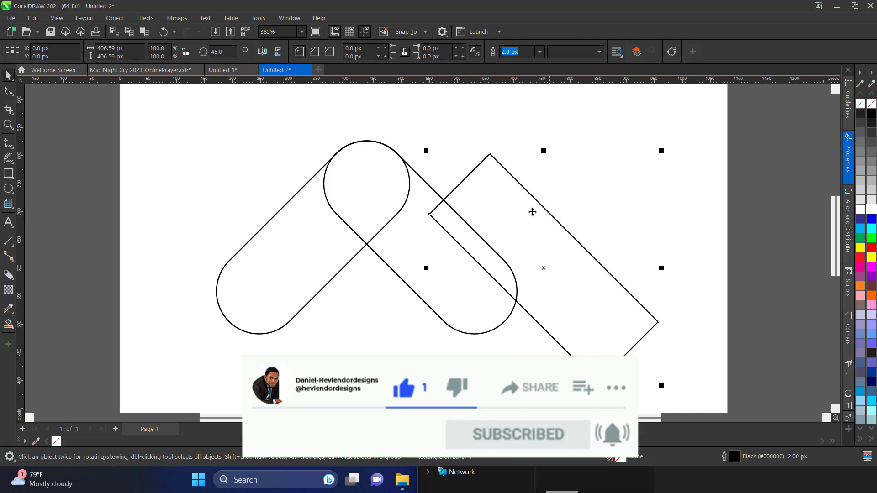
{"action": "left_click", "coordinate": [262, 52]}
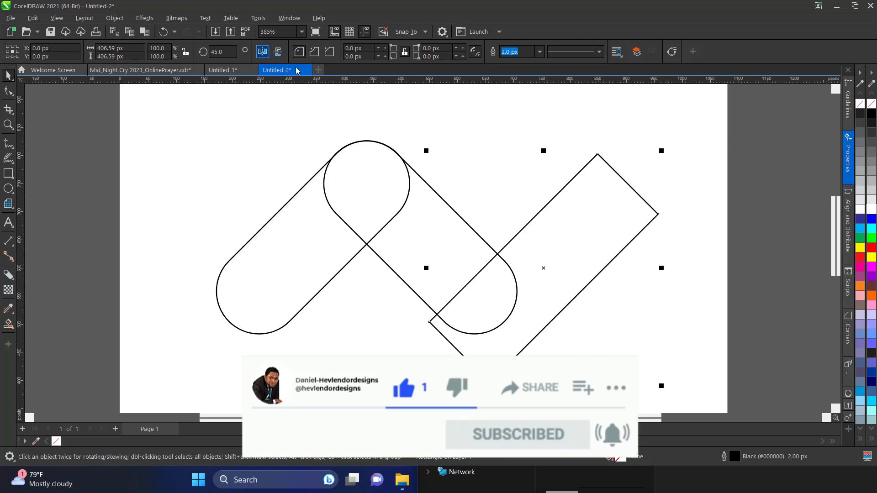
{"action": "left_click_drag", "start_coordinate": [573, 267], "coordinate": [282, 310]}
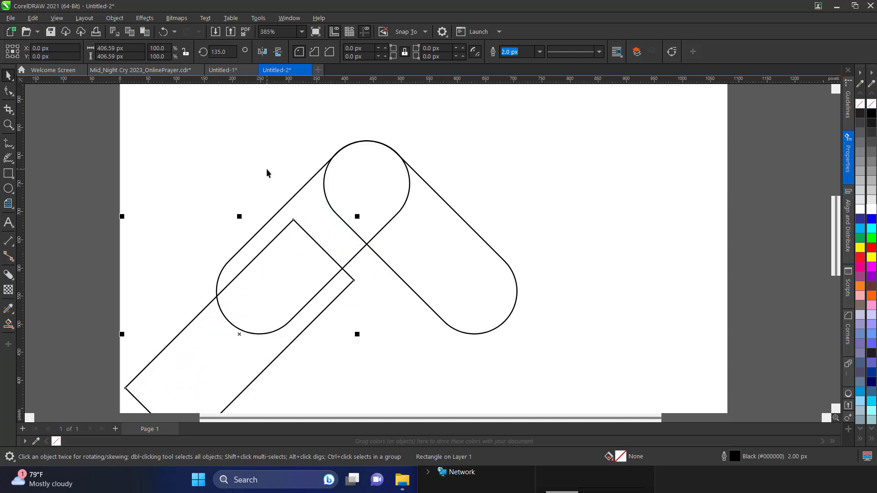
Step: Add a vertical guideline, rotate it by 45 degrees and align it with the lower edge of the inverted V's right arm
{"action": "left_click", "coordinate": [337, 136]}
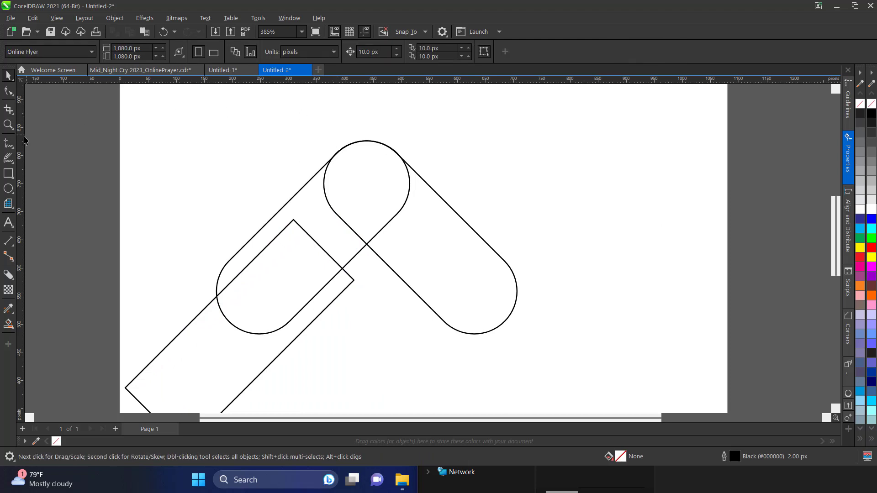
{"action": "left_click", "coordinate": [395, 205]}
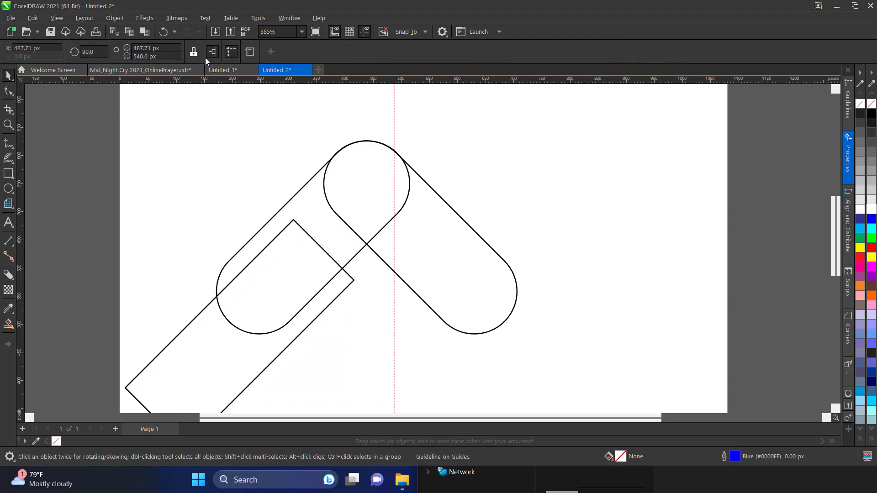
{"action": "left_click", "coordinate": [93, 52]}
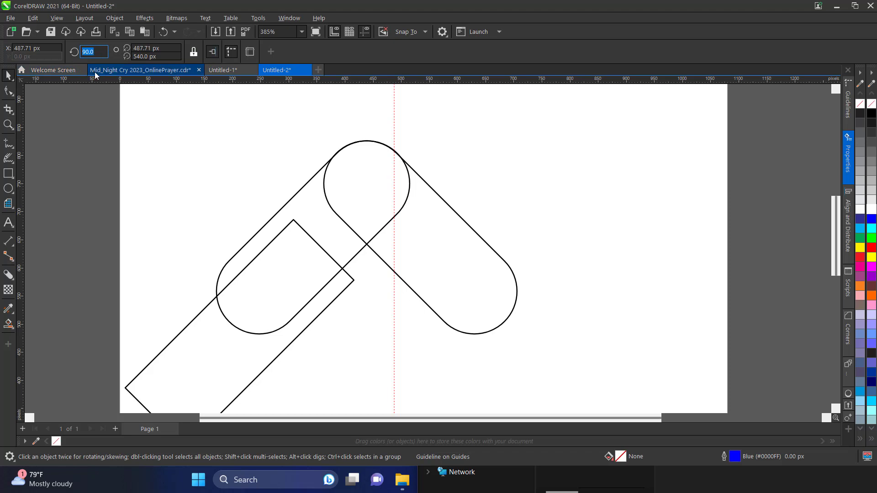
{"action": "type", "text": "45"}
{"action": "key", "text": "Return"}
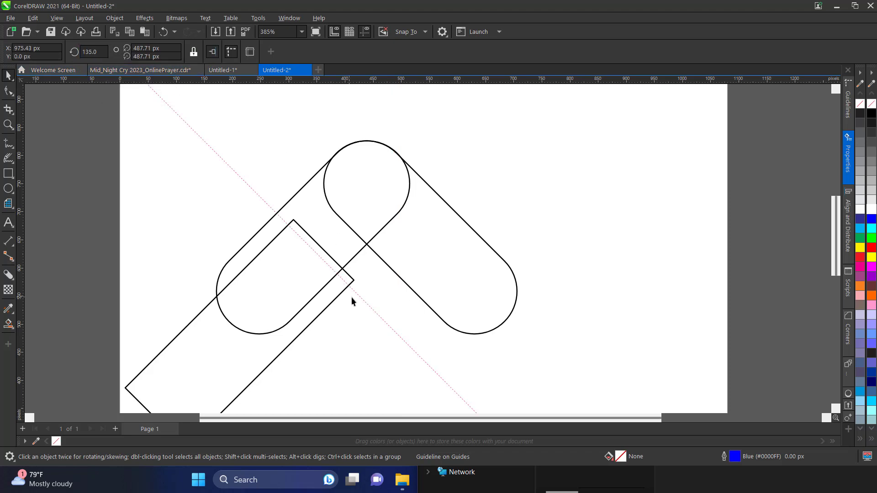
{"action": "left_click_drag", "start_coordinate": [358, 297], "coordinate": [387, 251]}
{"action": "left_click", "coordinate": [297, 259]}
{"action": "left_click_drag", "start_coordinate": [298, 260], "coordinate": [360, 262]}
{"action": "key", "text": "ctrl+z"}
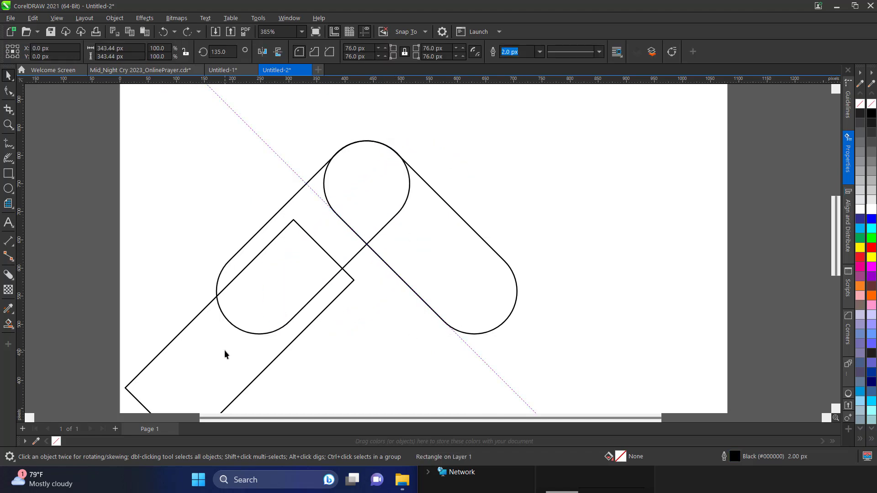
Step: Move the tilted rectangle's upper end against the diagonal guideline and round its uppermost corner to 76 px
{"action": "left_click_drag", "start_coordinate": [225, 351], "coordinate": [257, 363]}
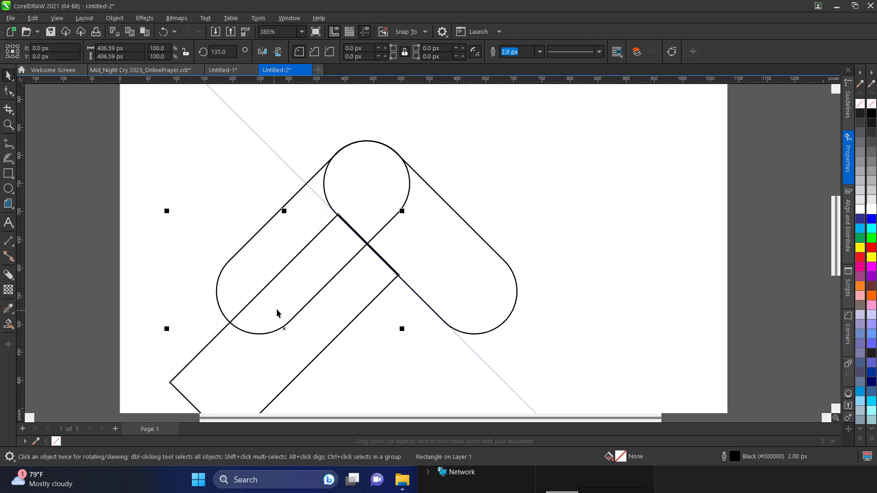
{"action": "left_click", "coordinate": [9, 93]}
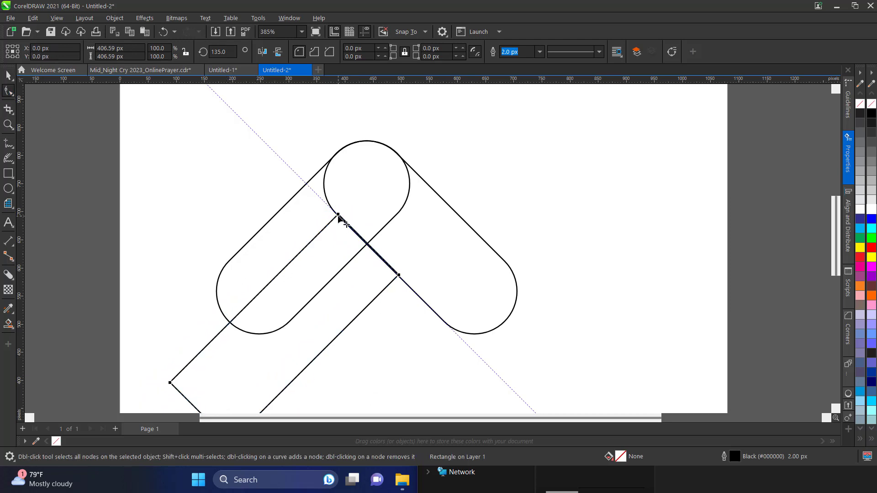
{"action": "left_click_drag", "start_coordinate": [339, 218], "coordinate": [339, 218]}
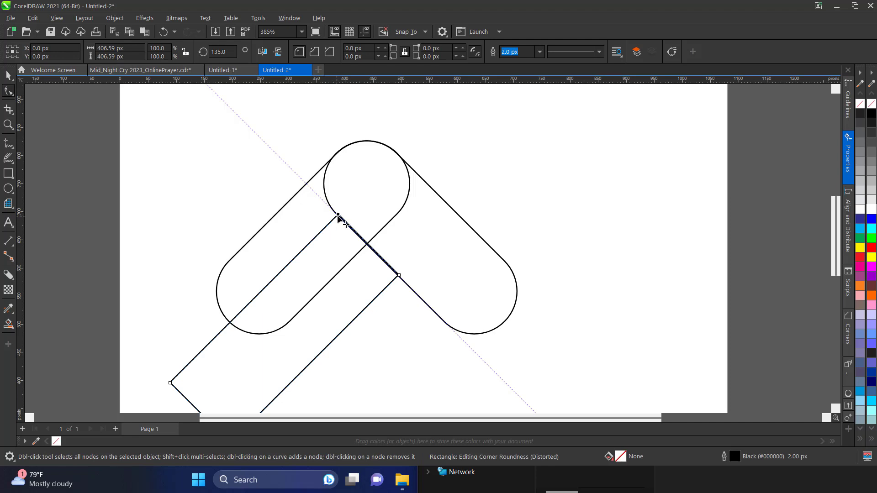
{"action": "left_click_drag", "start_coordinate": [338, 218], "coordinate": [388, 254]}
Step: Shift the tilted rectangle with the rounded corner slightly beside the diagonal guideline and turn off snapping to the page
{"action": "left_click", "coordinate": [8, 75]}
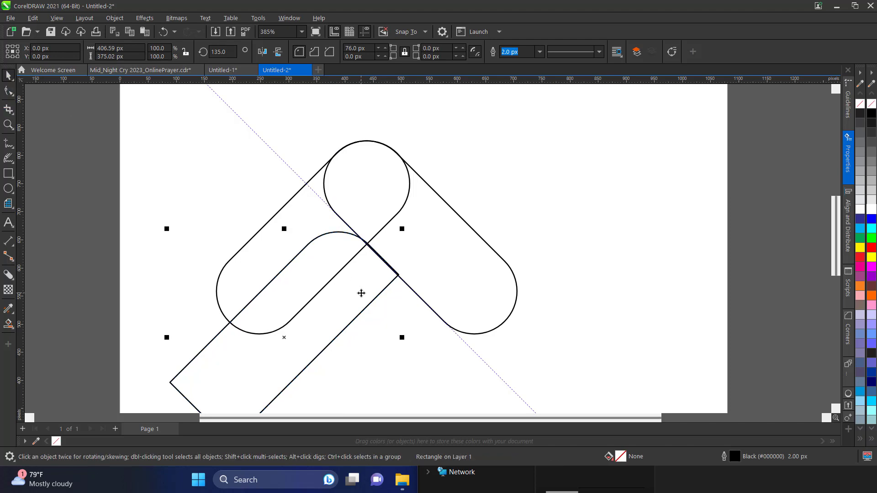
{"action": "left_click_drag", "start_coordinate": [367, 301], "coordinate": [375, 268]}
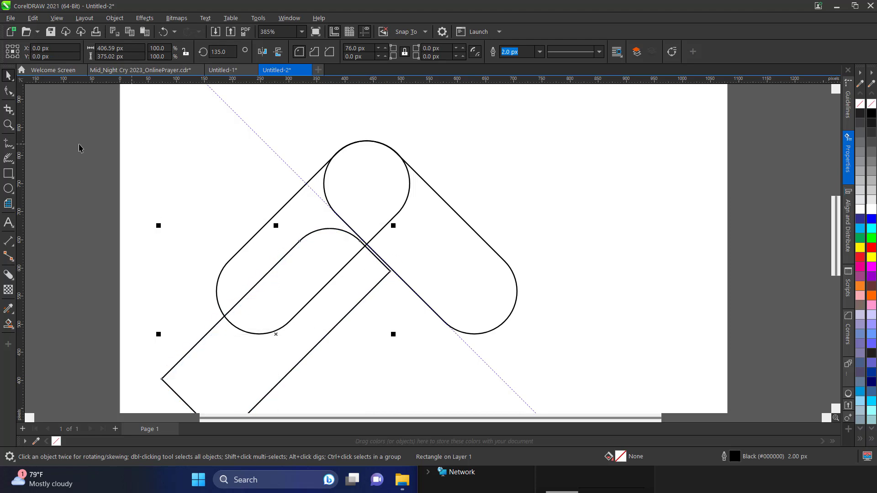
{"action": "left_click", "coordinate": [425, 32]}
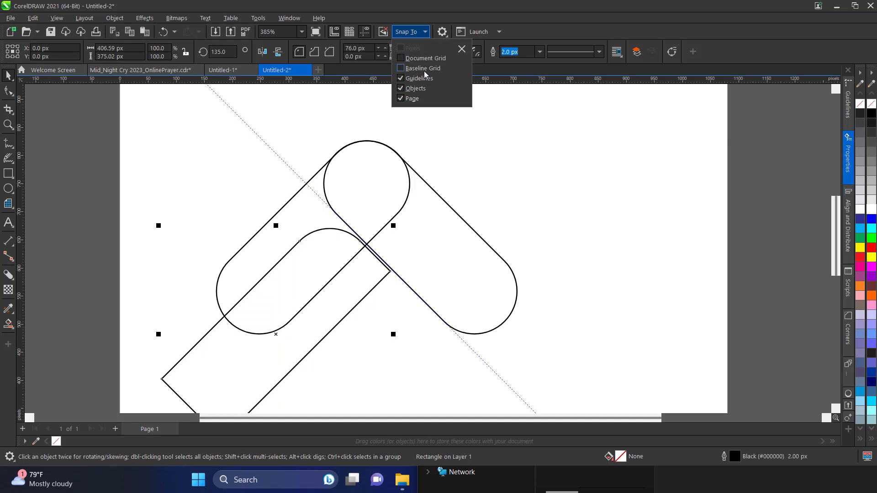
{"action": "left_click", "coordinate": [414, 98]}
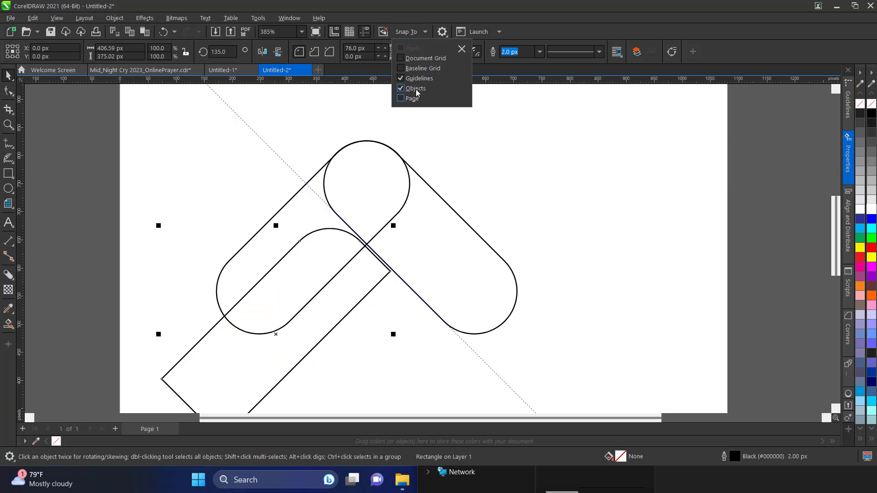
{"action": "left_click", "coordinate": [502, 164]}
Step: Move the tilted rectangle until its upper short edge lies exactly on the diagonal guideline and the inverted V's right arm
{"action": "left_click", "coordinate": [367, 277]}
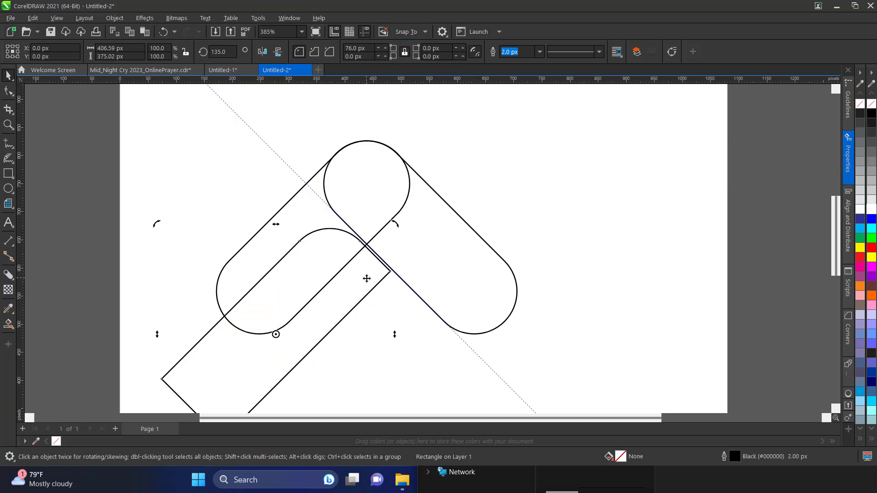
{"action": "left_click_drag", "start_coordinate": [356, 297], "coordinate": [356, 297]}
{"action": "left_click", "coordinate": [8, 124]}
{"action": "left_click_drag", "start_coordinate": [239, 191], "coordinate": [476, 325]}
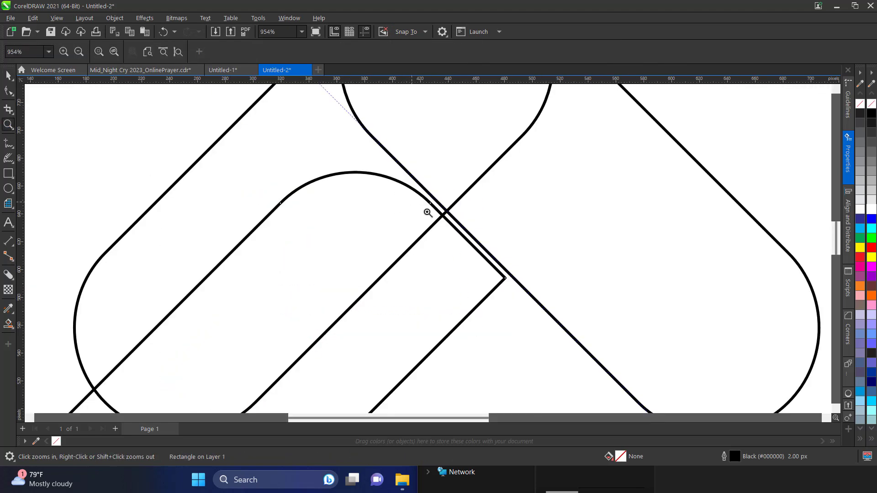
{"action": "key", "text": "space"}
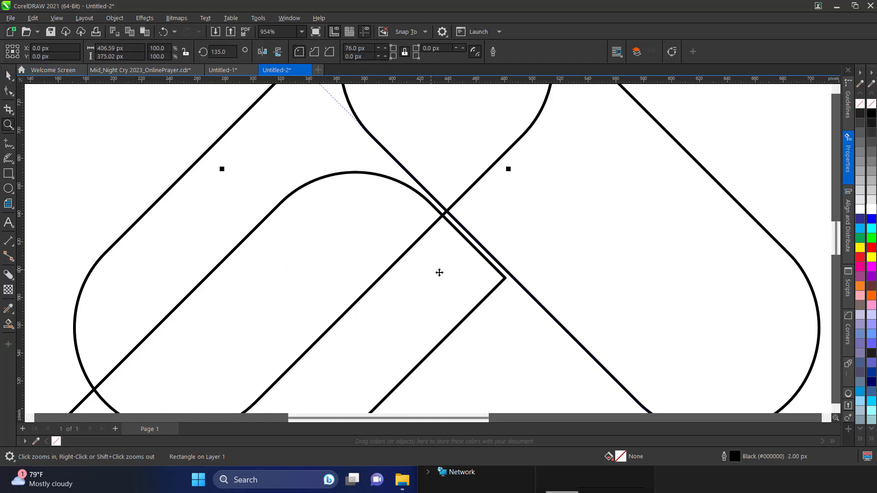
{"action": "left_click_drag", "start_coordinate": [440, 273], "coordinate": [446, 277]}
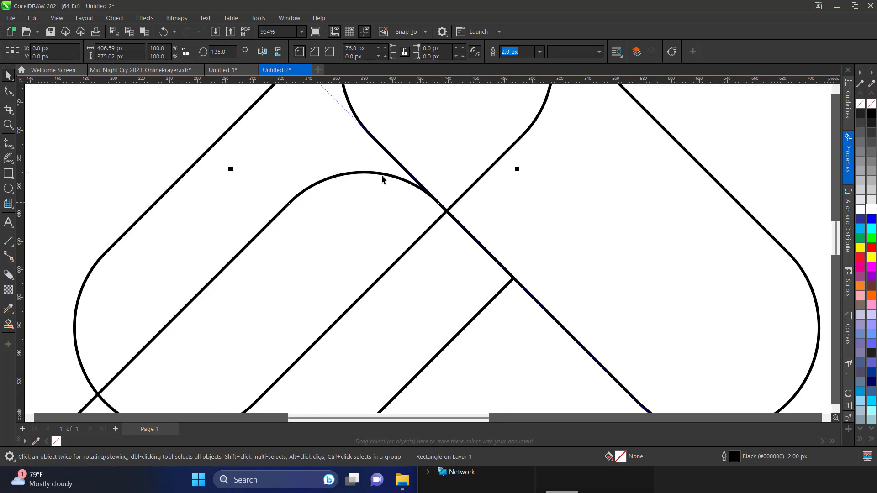
Step: Weld the two rounded arms of the inverted V into a single shape
{"action": "left_click", "coordinate": [8, 124]}
{"action": "right_click", "coordinate": [402, 202]}
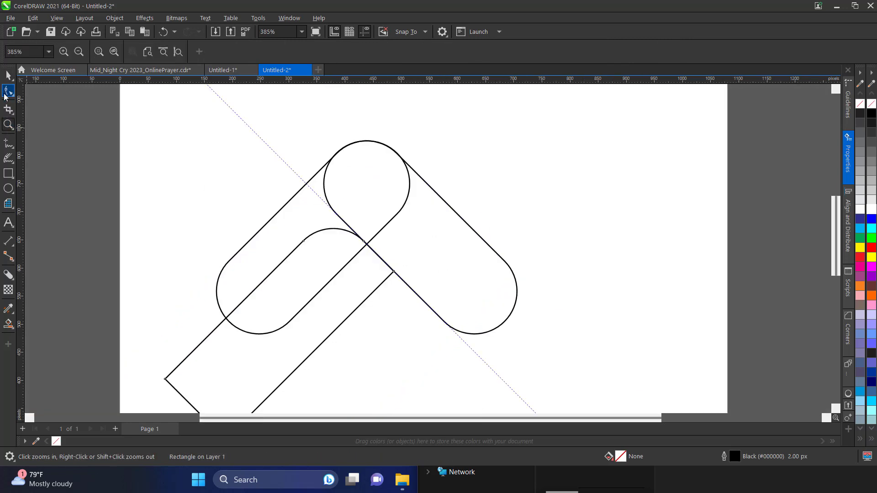
{"action": "key", "text": "space"}
{"action": "left_click", "coordinate": [353, 204]}
{"action": "left_click", "coordinate": [311, 218]}
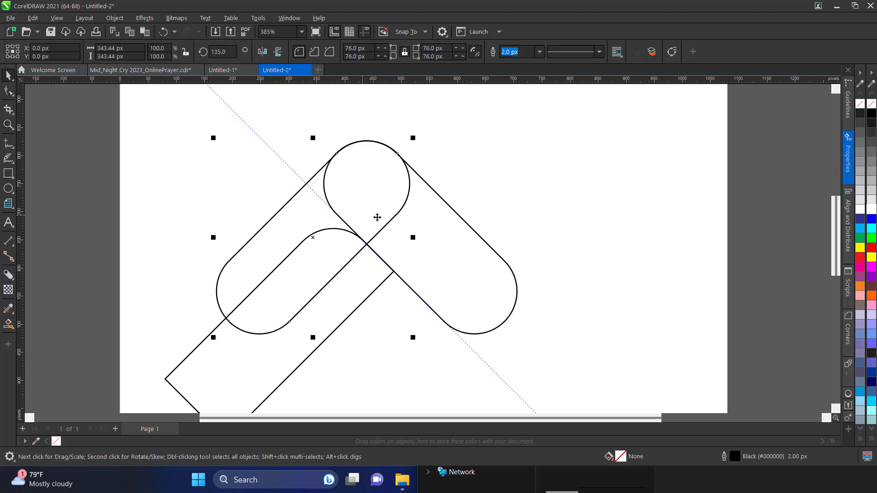
{"action": "left_click", "coordinate": [440, 232], "text": "shift"}
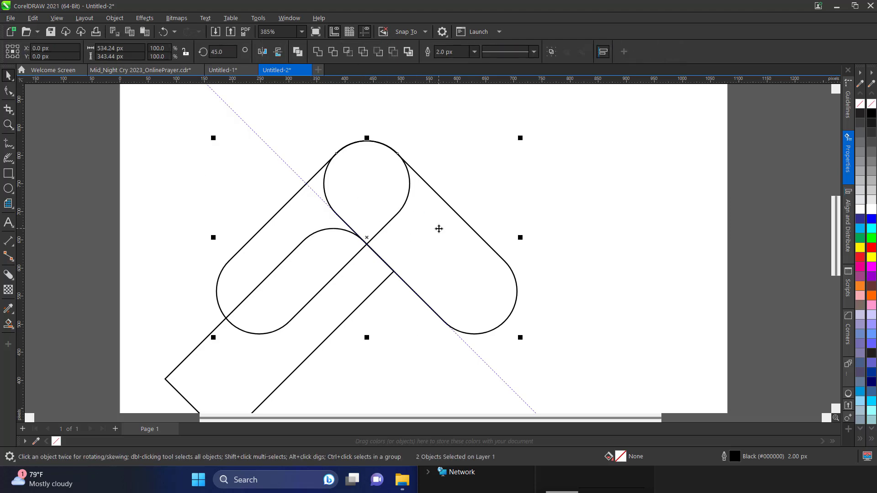
{"action": "left_click", "coordinate": [286, 219]}
{"action": "left_click", "coordinate": [452, 237], "text": "shift"}
{"action": "left_click", "coordinate": [318, 51]}
{"action": "left_click", "coordinate": [464, 145]}
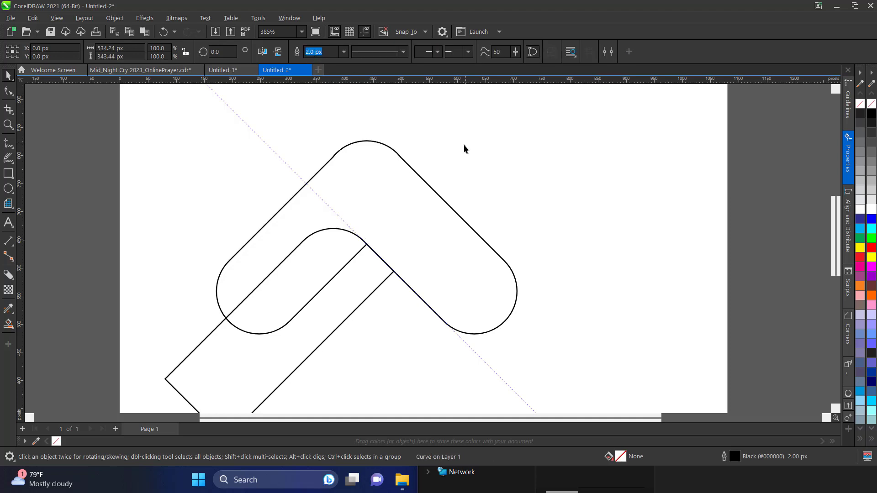
Step: Use Smart Fill to create a dark green (#014A24) shape where the tilted rectangle overlaps the inverted V's left arm
{"action": "left_click", "coordinate": [360, 289]}
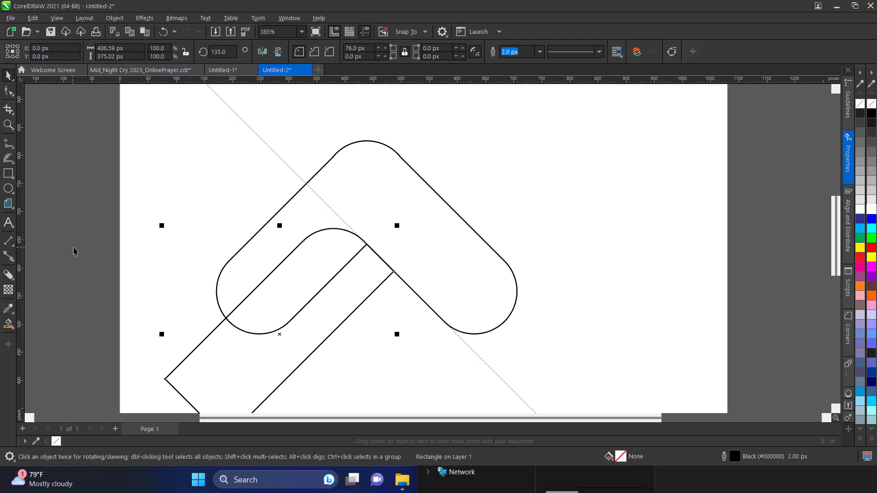
{"action": "left_click", "coordinate": [11, 325]}
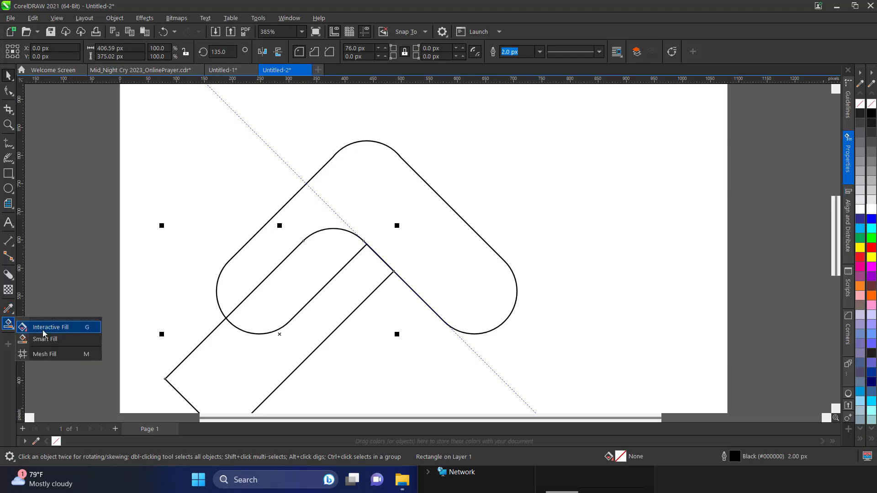
{"action": "left_click", "coordinate": [56, 335]}
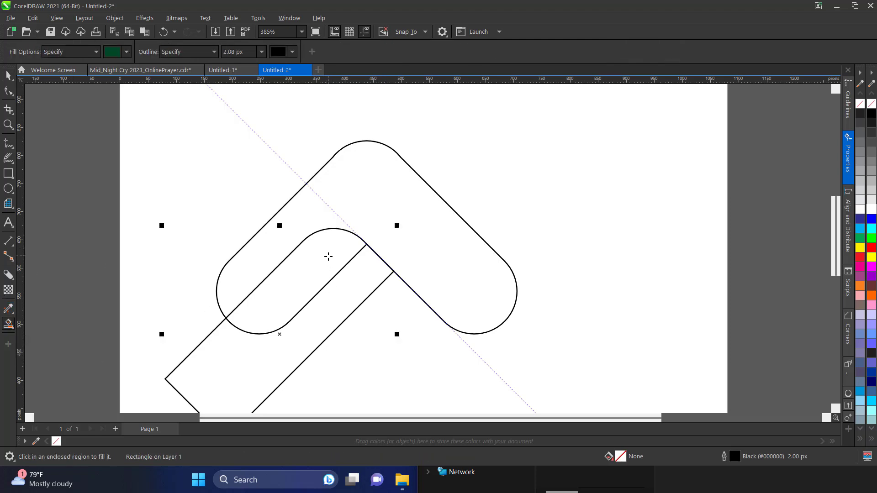
{"action": "left_click", "coordinate": [327, 256]}
{"action": "left_click", "coordinate": [10, 91]}
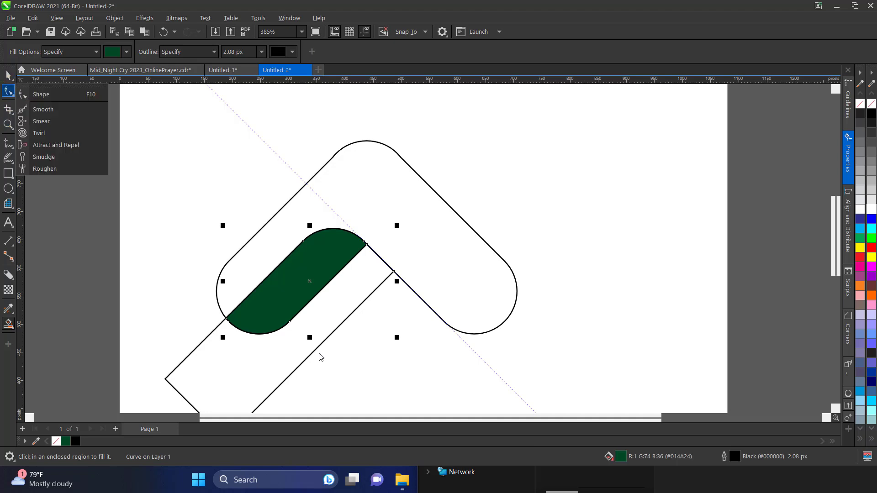
{"action": "left_click", "coordinate": [9, 76]}
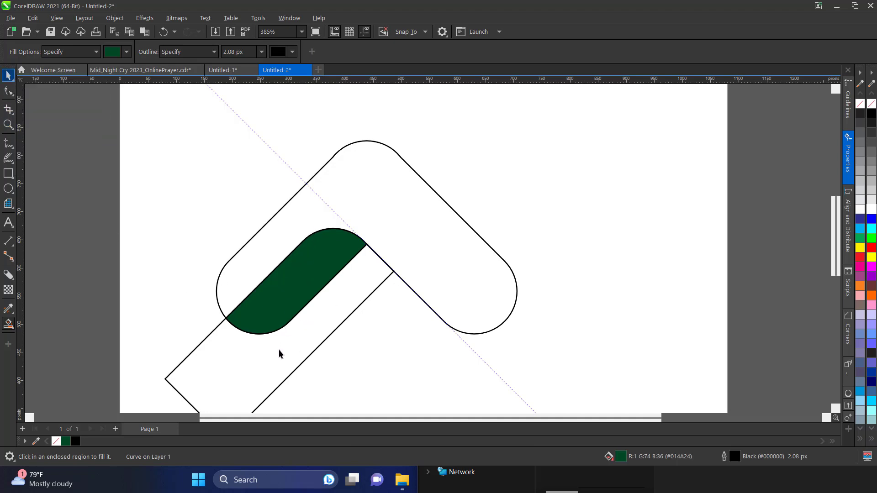
Step: Delete the tilted rectangle and fill the inverted V with bright green (#00FF00)
{"action": "left_click", "coordinate": [296, 348]}
{"action": "key", "text": "Delete"}
{"action": "left_click", "coordinate": [325, 258]}
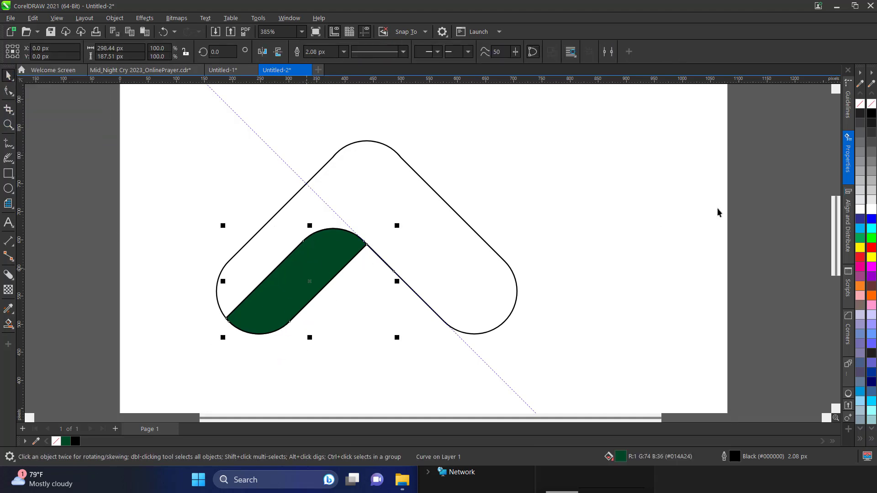
{"action": "left_click", "coordinate": [428, 223]}
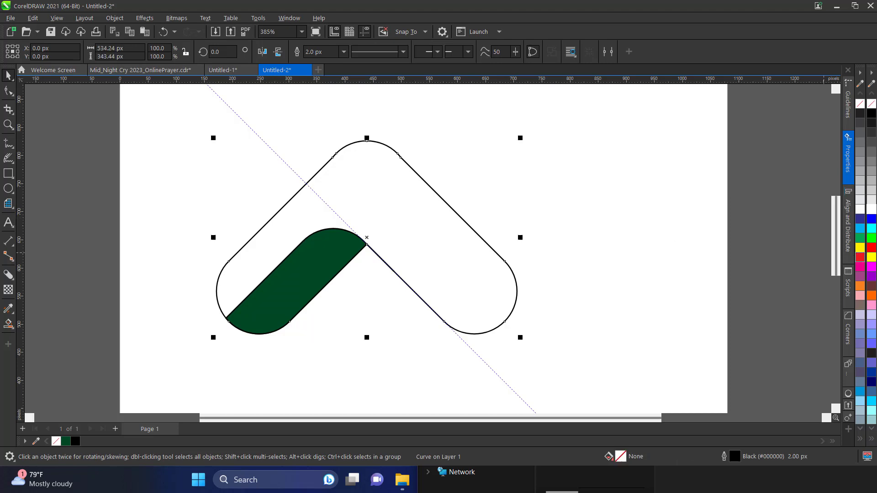
{"action": "left_click", "coordinate": [871, 238]}
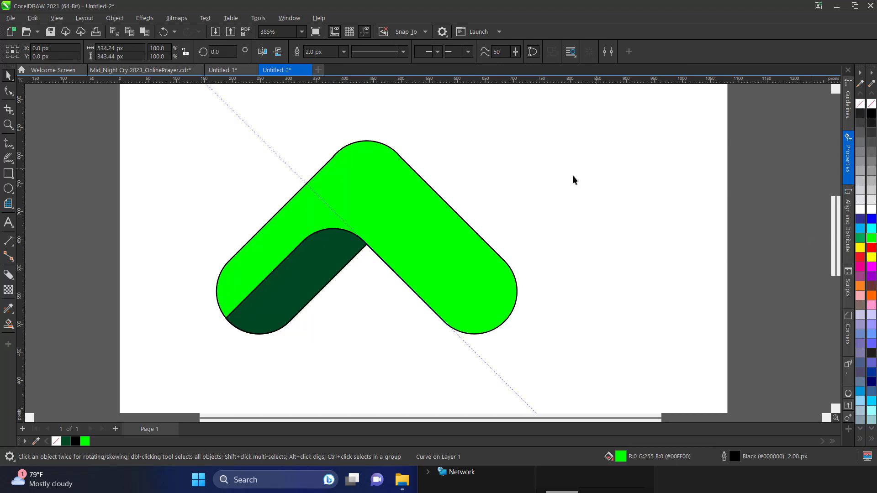
Step: Undo a trial black fill on the dark green shape and remove the outlines from both green shapes
{"action": "left_click", "coordinate": [307, 268]}
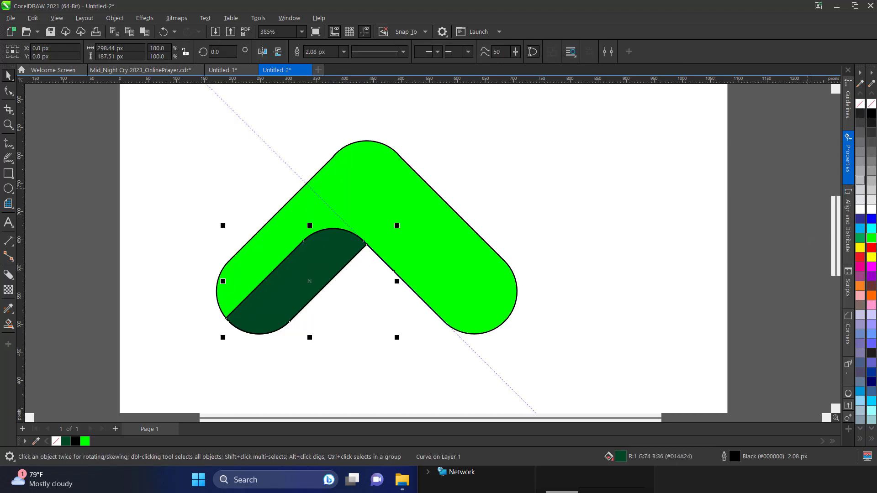
{"action": "left_click", "coordinate": [860, 114]}
{"action": "key", "text": "ctrl+z"}
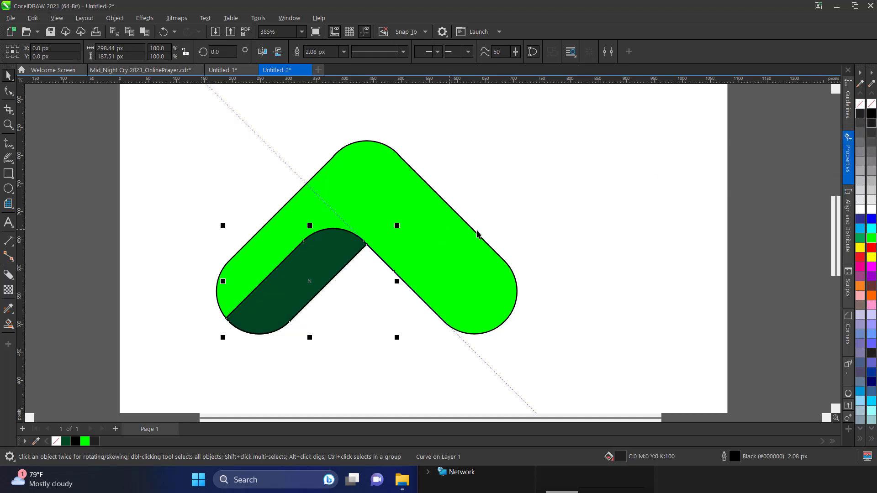
{"action": "left_click", "coordinate": [372, 219], "text": "shift"}
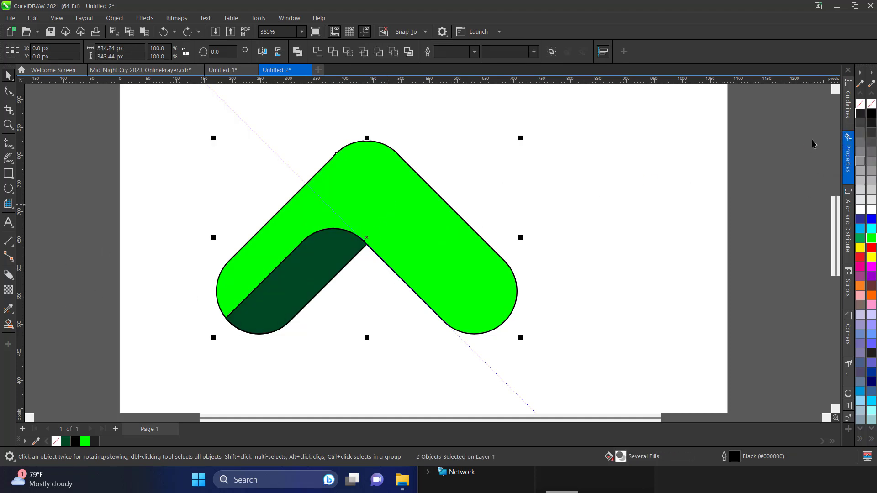
{"action": "right_click", "coordinate": [871, 104]}
{"action": "left_click", "coordinate": [208, 206]}
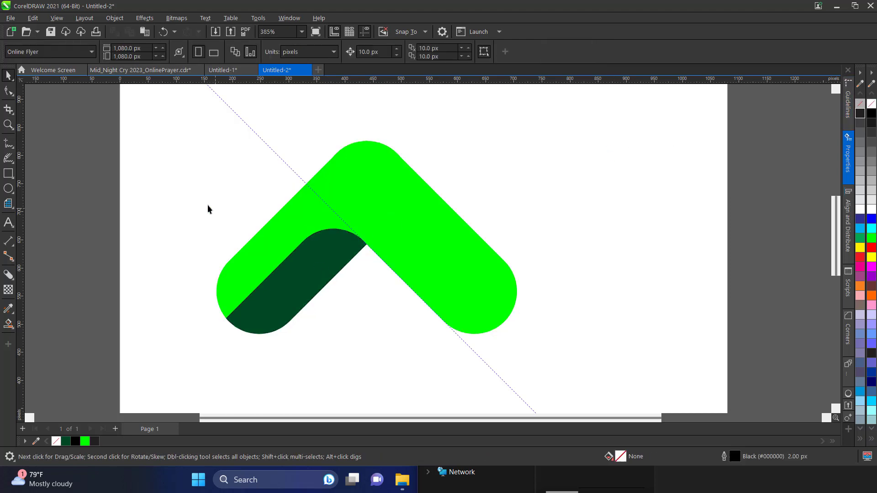
Step: Apply a linear fountain transparency to the dark green shape, opaque at its upper end and fading out toward the left arm's lower end
{"action": "left_click", "coordinate": [305, 274]}
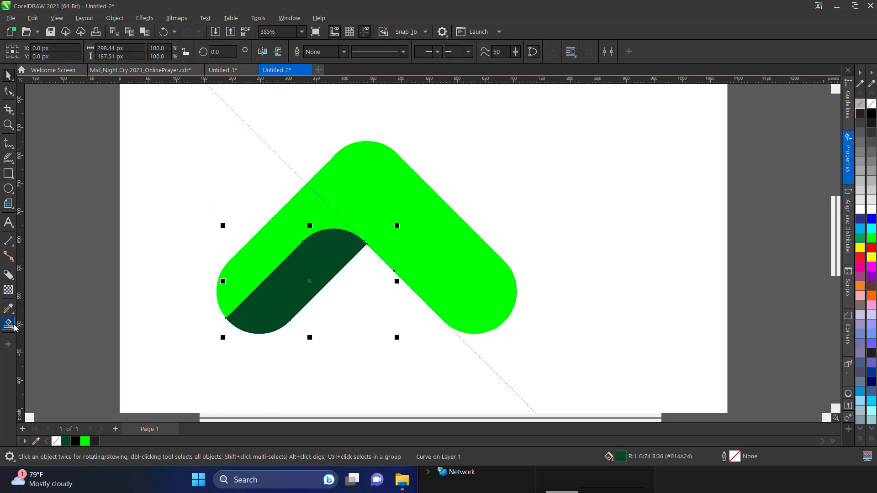
{"action": "left_click", "coordinate": [8, 289]}
{"action": "left_click_drag", "start_coordinate": [348, 235], "coordinate": [284, 297]}
{"action": "left_click_drag", "start_coordinate": [348, 230], "coordinate": [364, 213]}
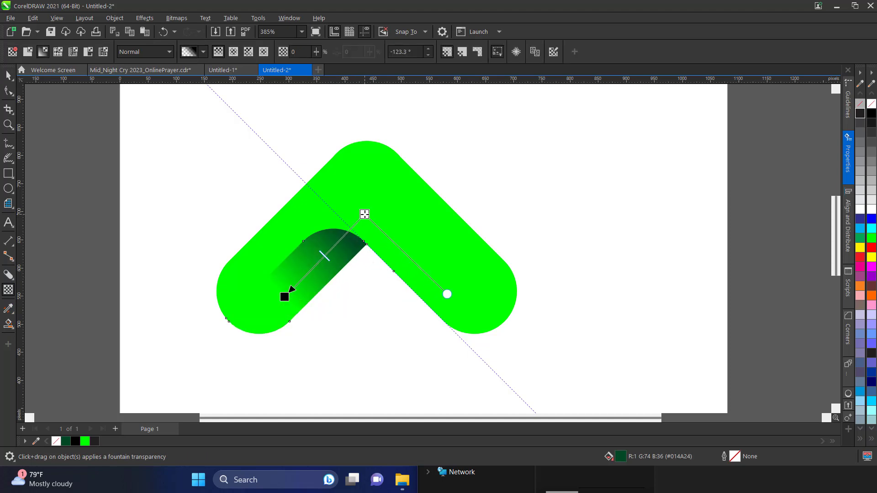
{"action": "left_click_drag", "start_coordinate": [285, 297], "coordinate": [280, 304]}
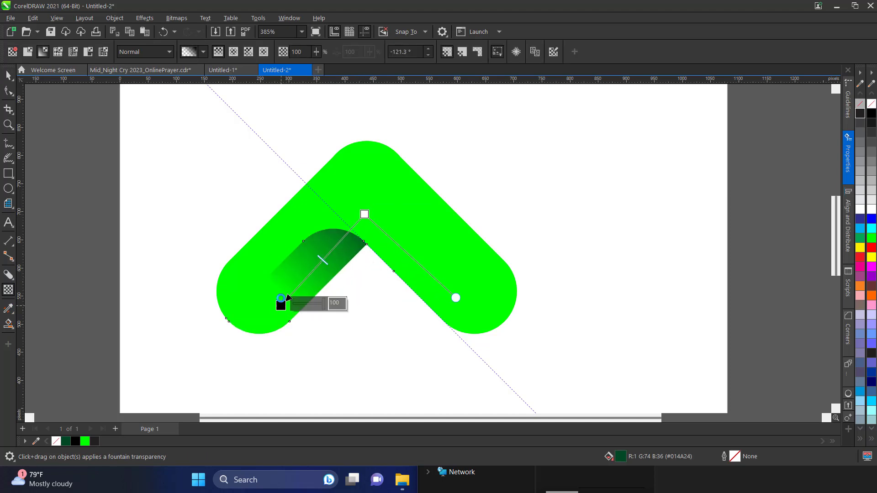
{"action": "left_click_drag", "start_coordinate": [364, 214], "coordinate": [361, 223]}
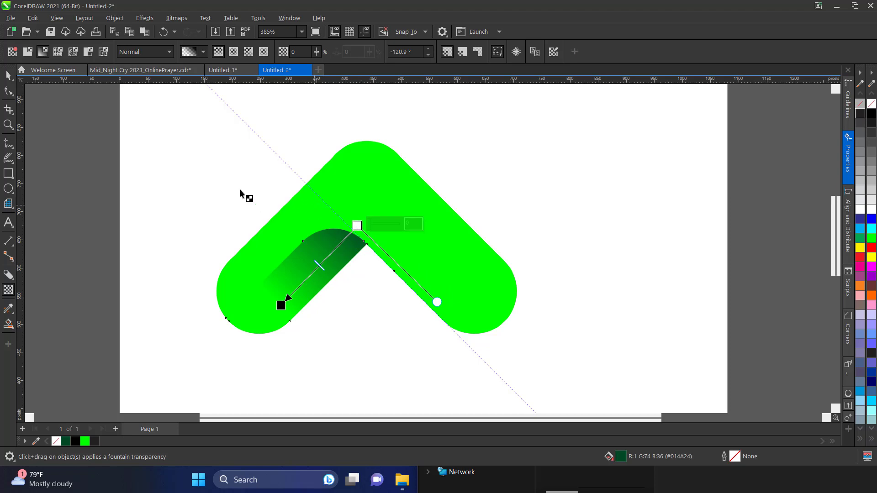
{"action": "left_click", "coordinate": [284, 187]}
{"action": "key", "text": "space"}
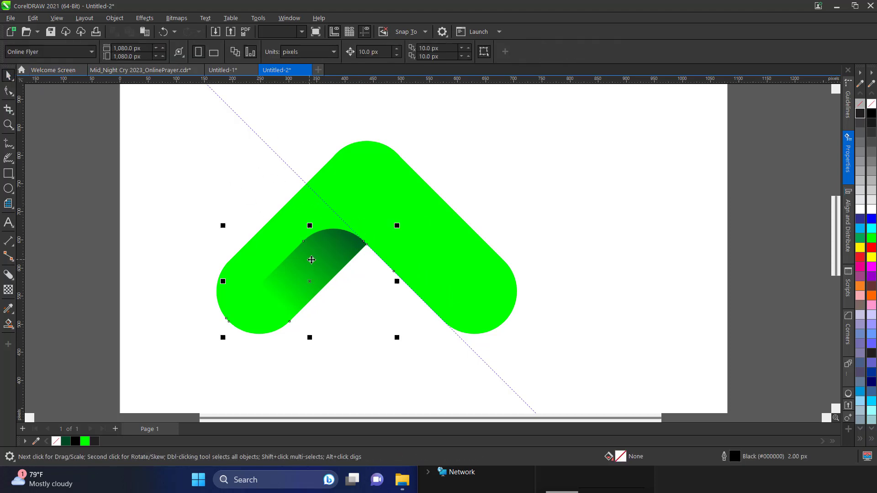
Step: Undo the displacement of the faded dark green shape within the left arm
{"action": "key", "text": "ctrl+z"}
{"action": "key", "text": "ctrl+z"}
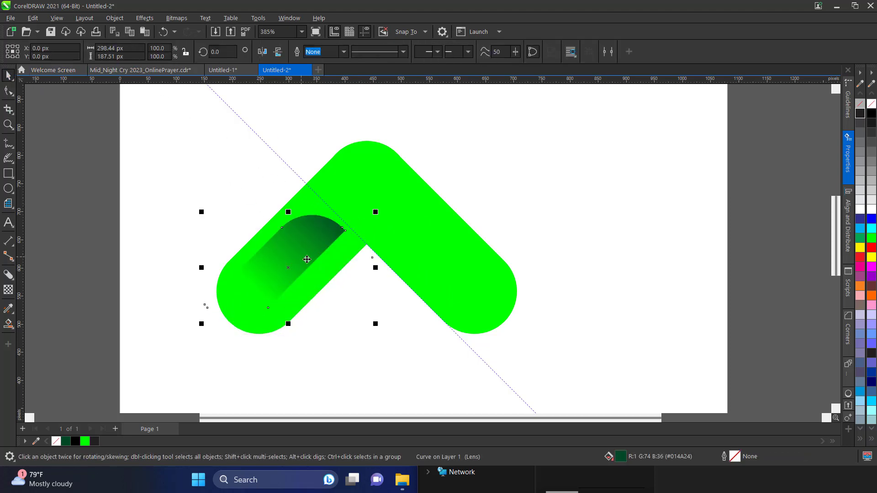
{"action": "key", "text": "ctrl+shift+z"}
Step: PowerClip the faded dark green shape inside the bright green inverted V
{"action": "left_click", "coordinate": [114, 18]}
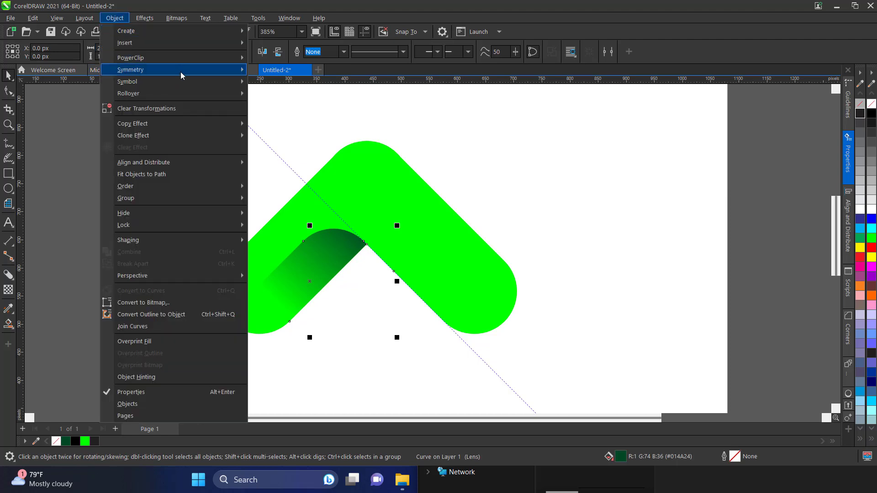
{"action": "mouse_move", "coordinate": [182, 57]}
{"action": "left_click", "coordinate": [345, 207]}
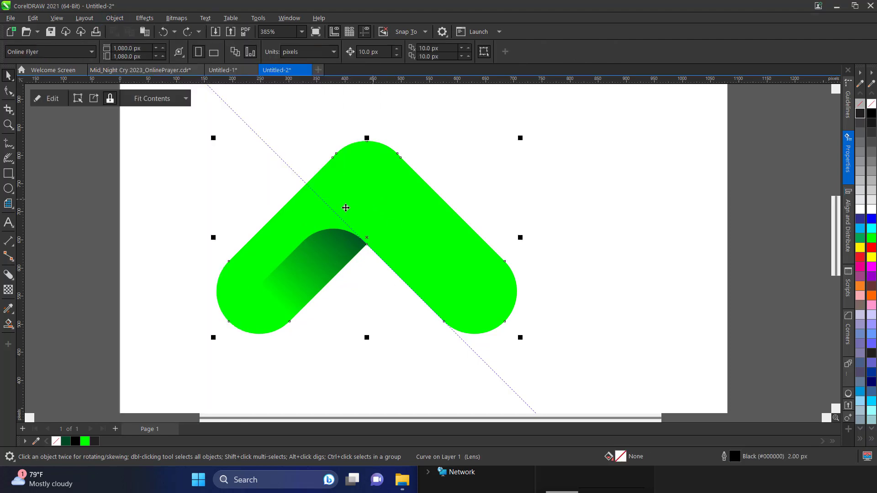
{"action": "left_click", "coordinate": [377, 239]}
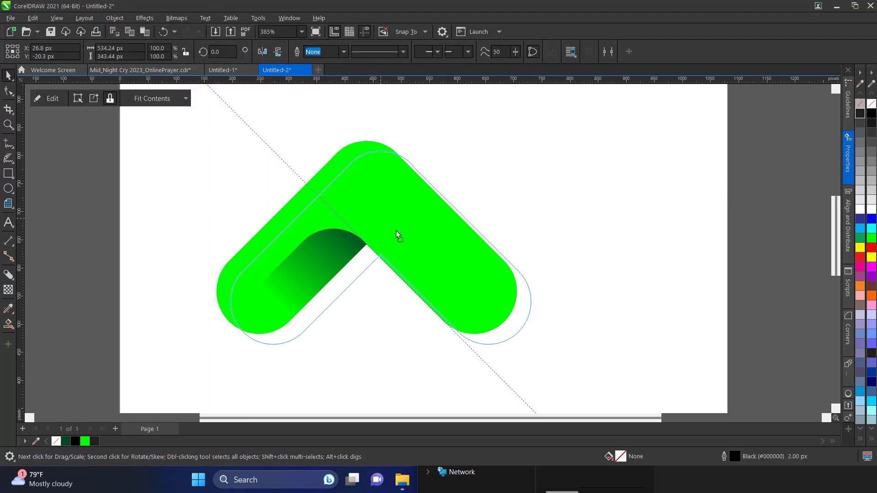
{"action": "key", "text": "z"}
{"action": "right_click", "coordinate": [462, 234]}
{"action": "right_click", "coordinate": [461, 234]}
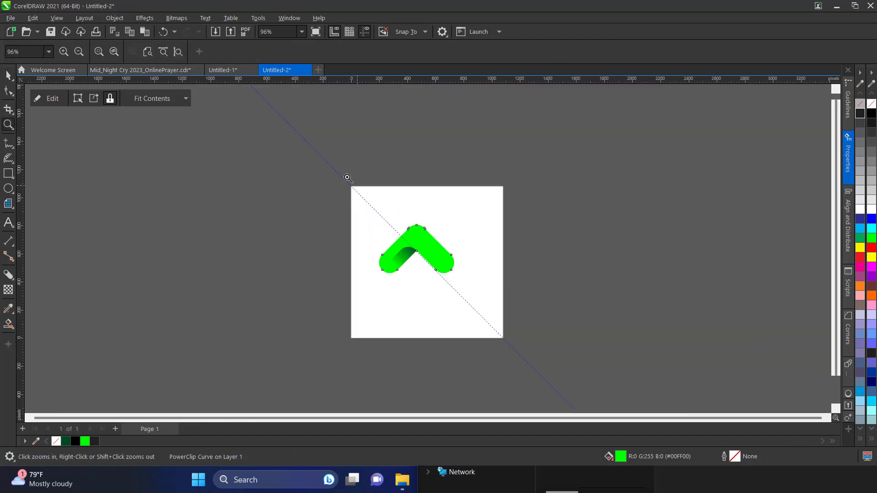
{"action": "left_click_drag", "start_coordinate": [348, 178], "coordinate": [531, 359]}
{"action": "left_click", "coordinate": [8, 75]}
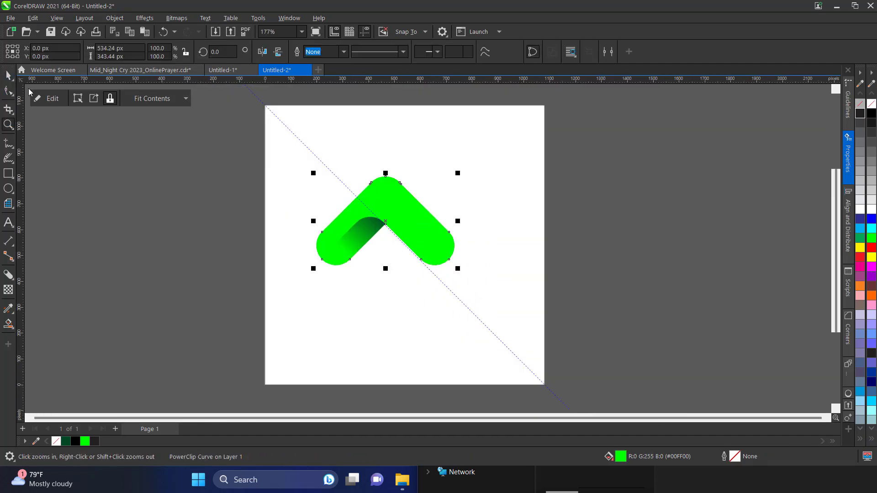
Step: Move the inverted V to the page's lower centre and place a vertically mirrored copy above it
{"action": "key", "text": "Escape"}
{"action": "left_click", "coordinate": [413, 200]}
{"action": "left_click_drag", "start_coordinate": [412, 199], "coordinate": [420, 303]}
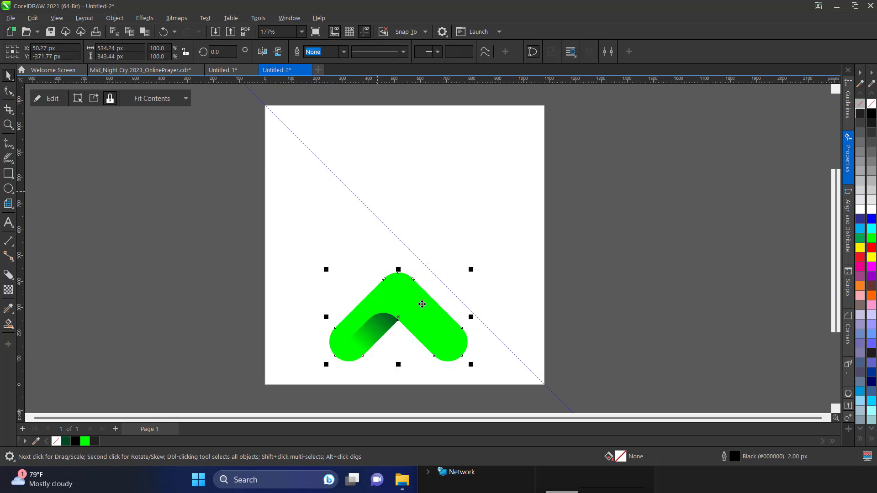
{"action": "left_click", "coordinate": [420, 322]}
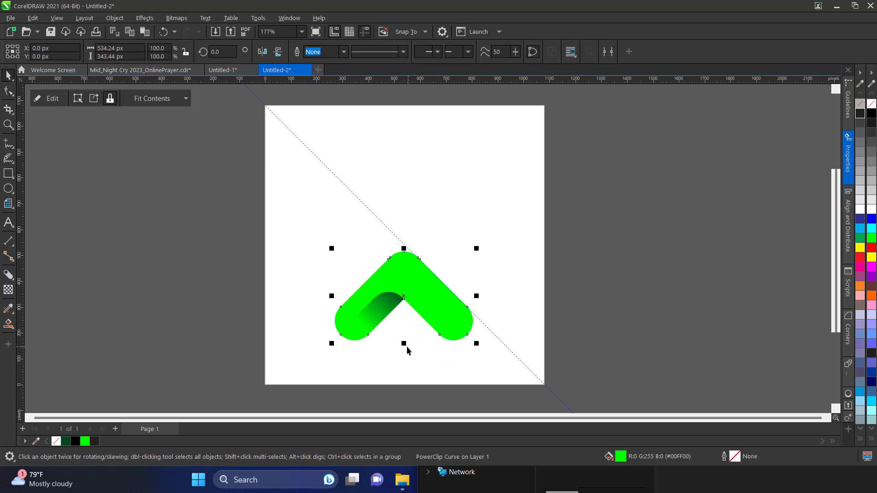
{"action": "left_click_drag", "start_coordinate": [405, 347], "coordinate": [426, 193]}
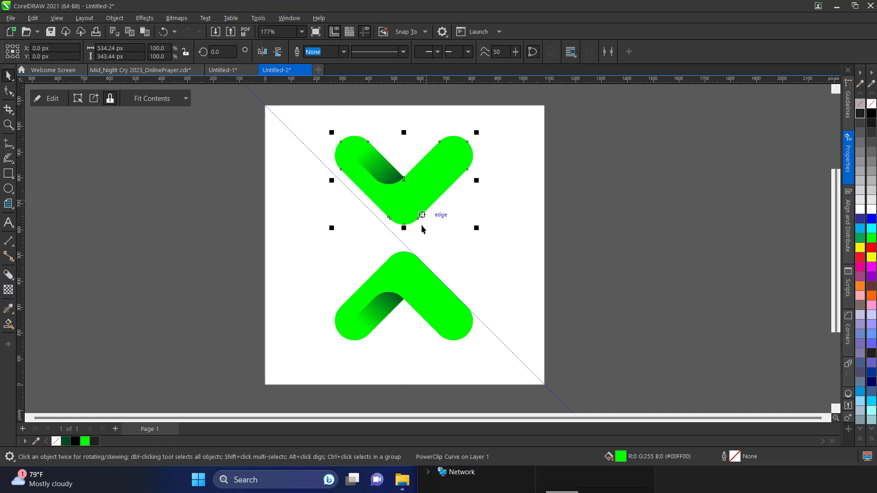
Step: Rotate a copy of both V shapes together by 90 degrees about their shared centre to form a four-part emblem
{"action": "left_click", "coordinate": [404, 283]}
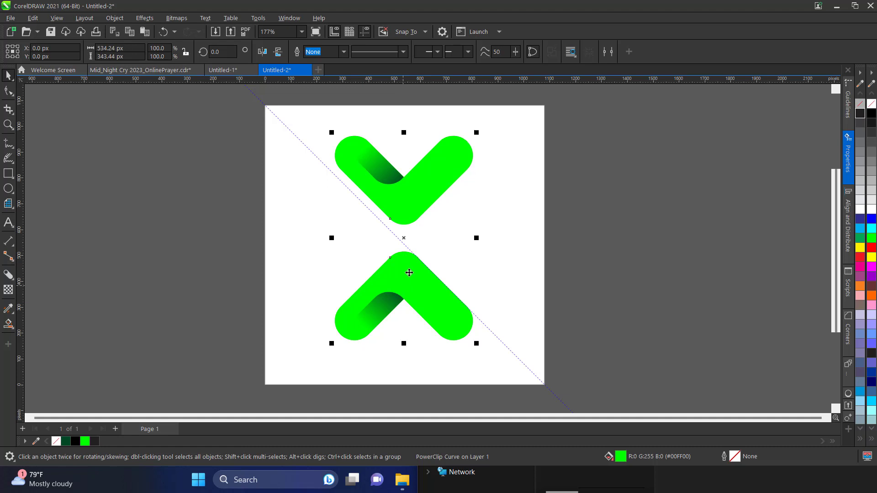
{"action": "left_click", "coordinate": [421, 200], "text": "shift"}
{"action": "left_click", "coordinate": [619, 225]}
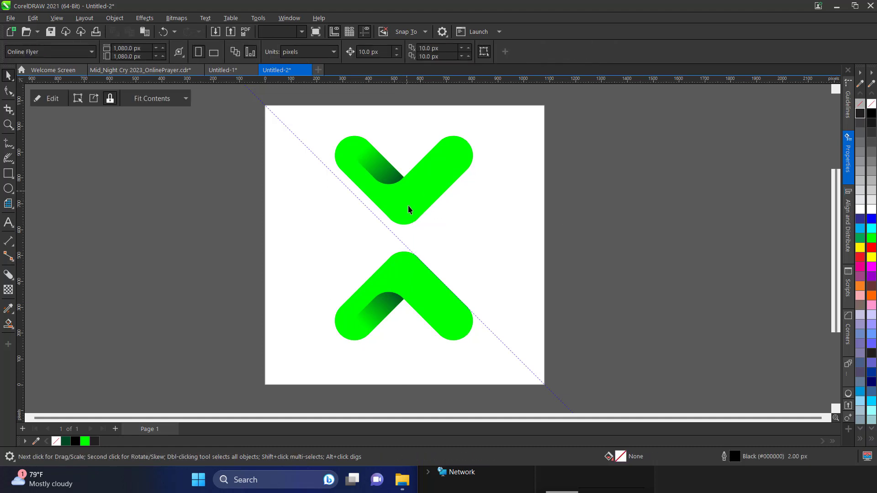
{"action": "left_click", "coordinate": [409, 209]}
{"action": "left_click", "coordinate": [411, 285], "text": "shift"}
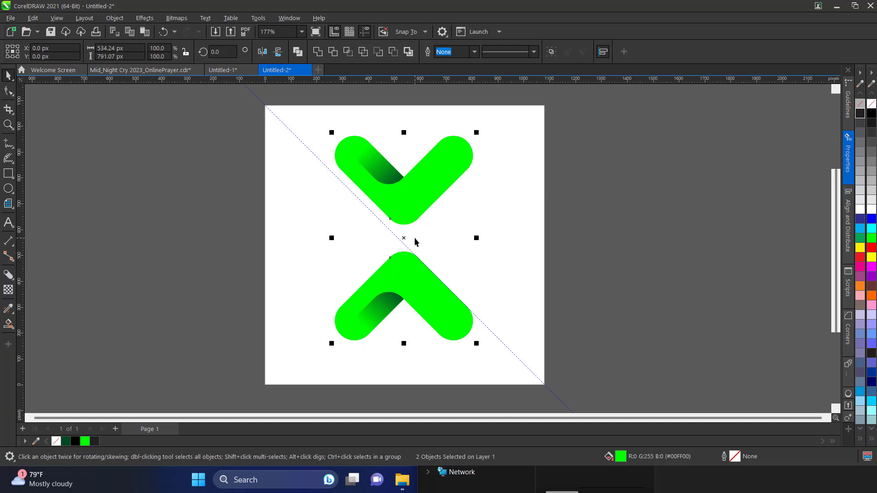
{"action": "left_click", "coordinate": [434, 196]}
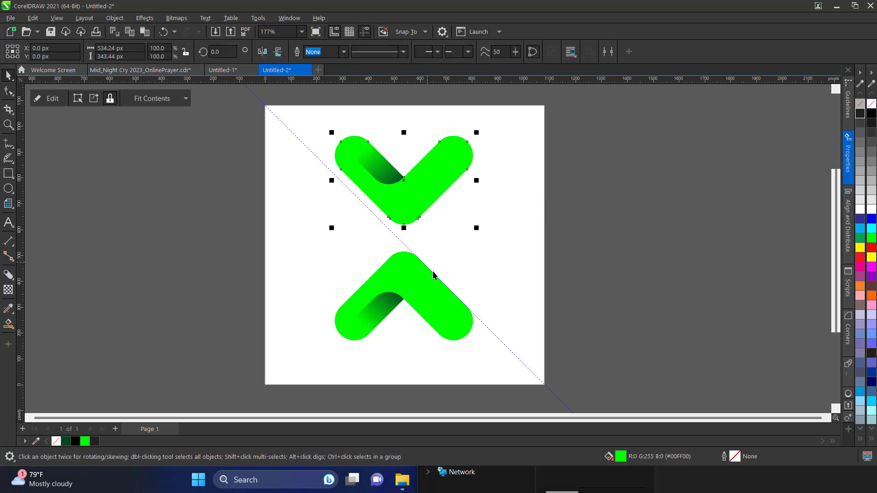
{"action": "left_click", "coordinate": [408, 284], "text": "shift"}
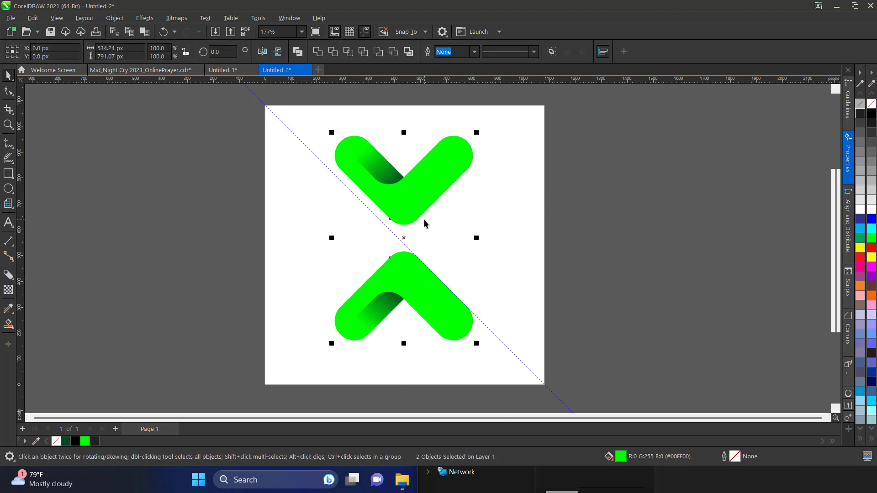
{"action": "left_click", "coordinate": [403, 239]}
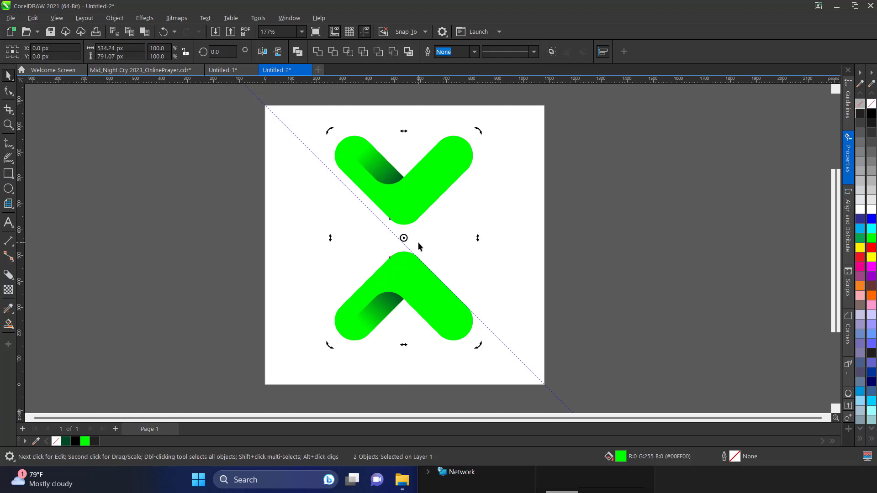
{"action": "left_click_drag", "start_coordinate": [478, 350], "coordinate": [482, 195]}
{"action": "left_click", "coordinate": [571, 218]}
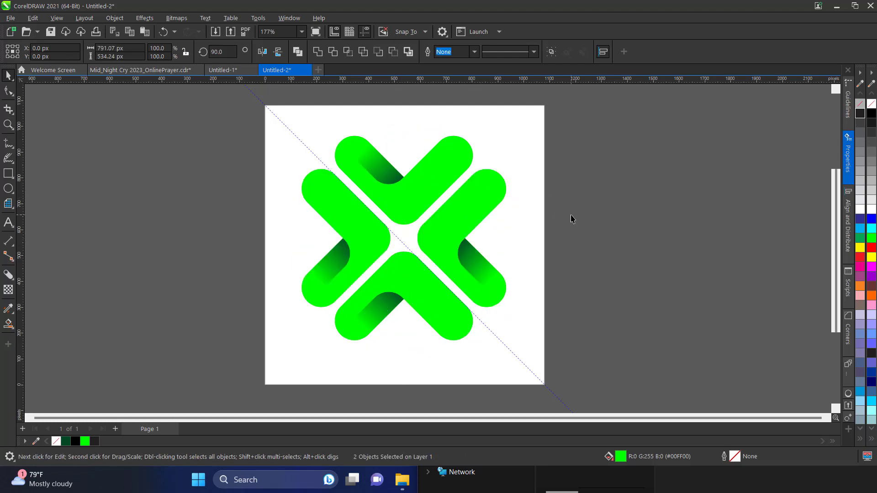
Step: Fill the V on the emblem's left side with blue
{"action": "left_click", "coordinate": [469, 203]}
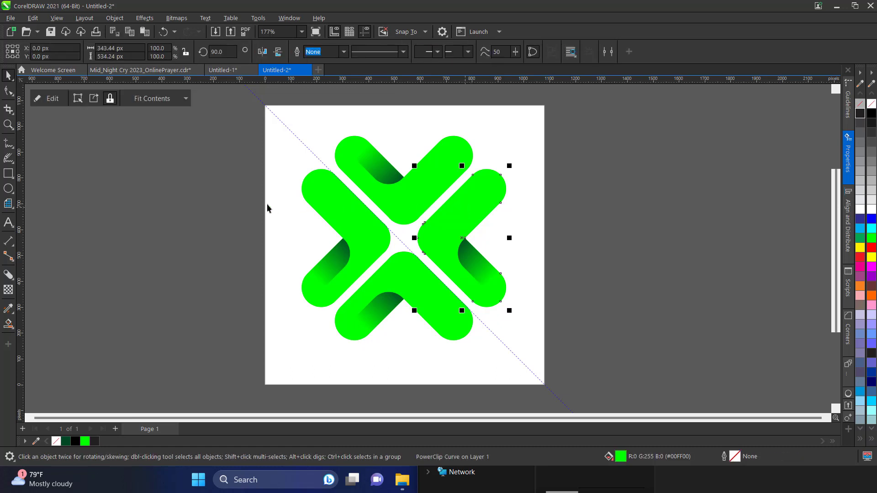
{"action": "left_click", "coordinate": [386, 265]}
{"action": "left_click", "coordinate": [382, 308]}
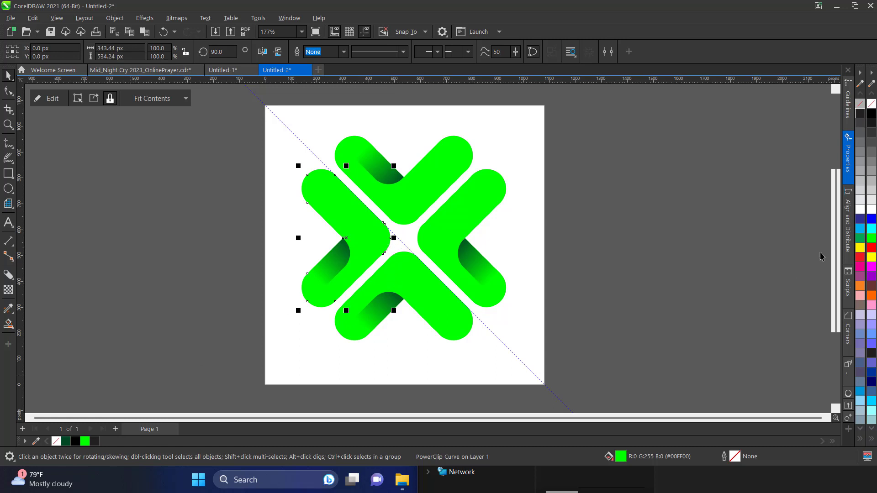
{"action": "left_click", "coordinate": [871, 219]}
{"action": "left_click", "coordinate": [187, 245]}
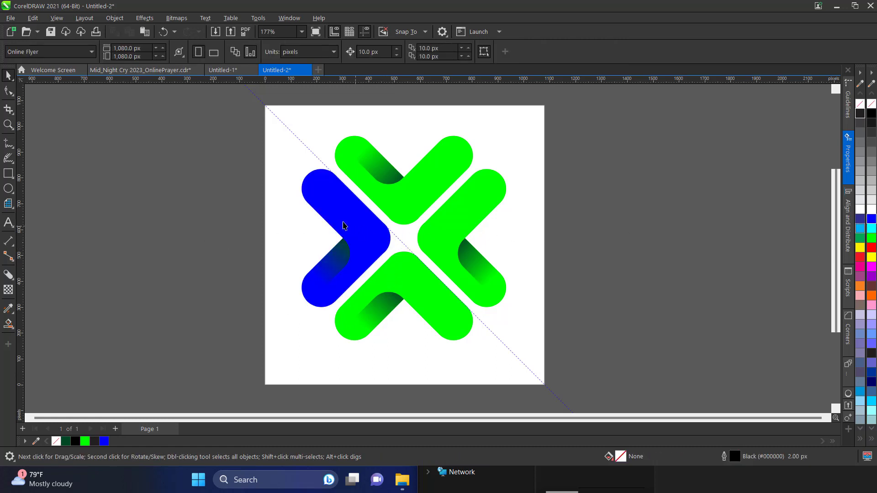
Step: Fill the emblem's lower V with cyan and its upper V with red
{"action": "left_click", "coordinate": [377, 244]}
{"action": "left_click", "coordinate": [419, 282]}
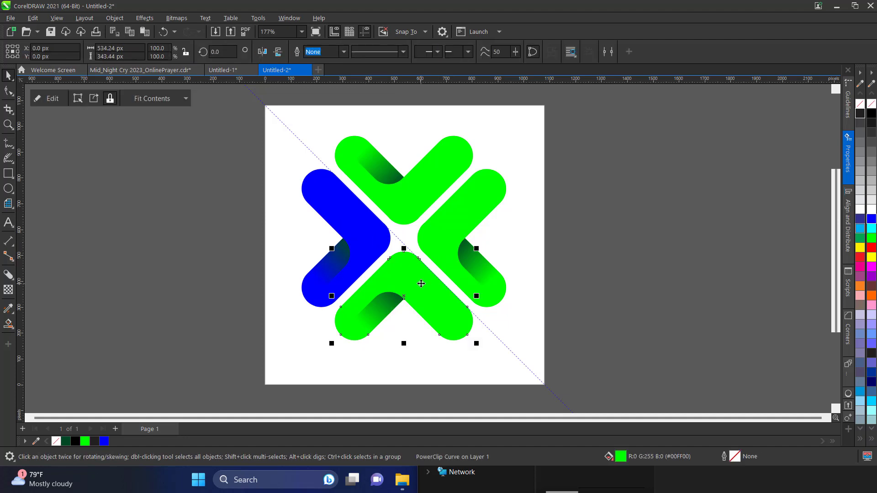
{"action": "left_click", "coordinate": [871, 229]}
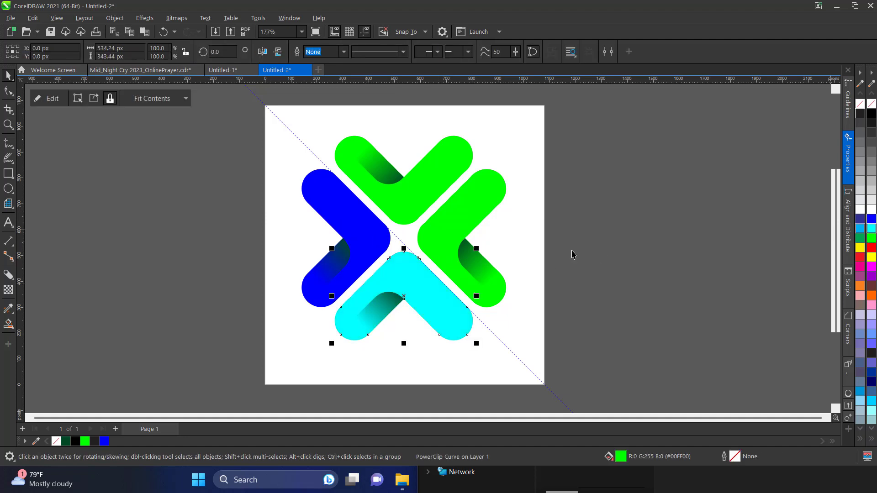
{"action": "left_click", "coordinate": [471, 217]}
{"action": "left_click", "coordinate": [458, 169]}
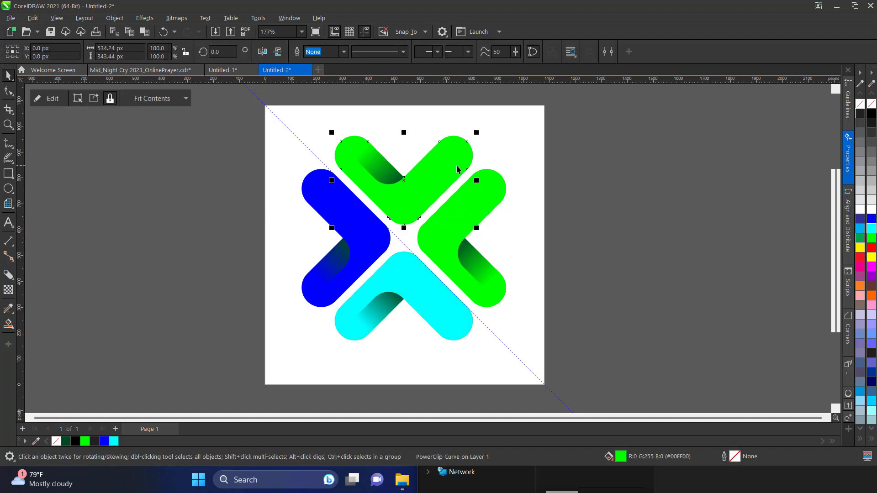
{"action": "left_click", "coordinate": [870, 248]}
{"action": "left_click", "coordinate": [607, 183]}
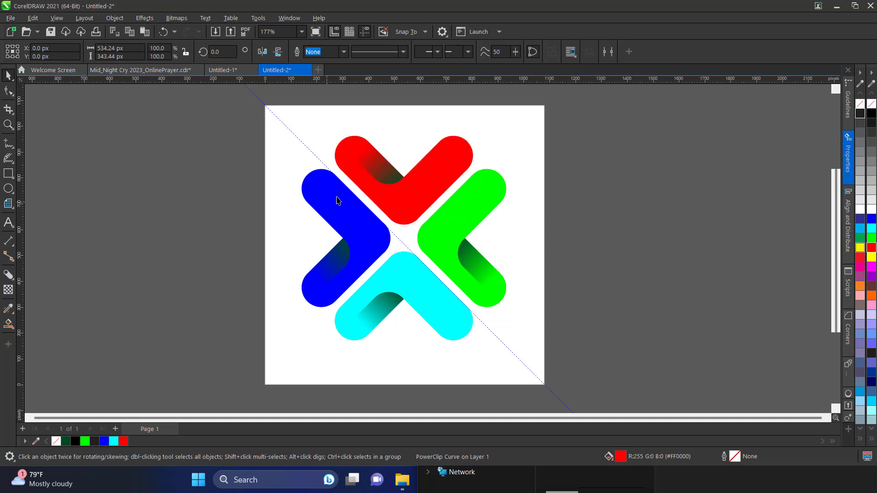
Step: Delete the diagonal guideline and centre the four V shapes together on the page
{"action": "left_click", "coordinate": [294, 133]}
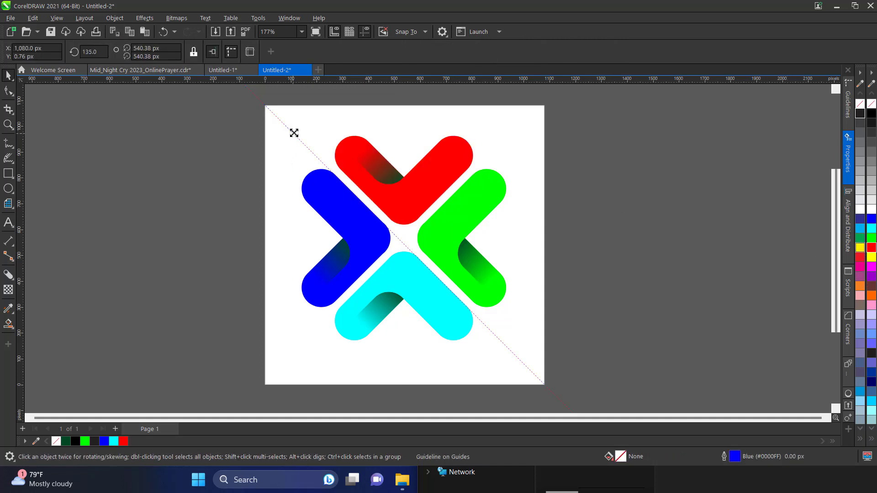
{"action": "key", "text": "Delete"}
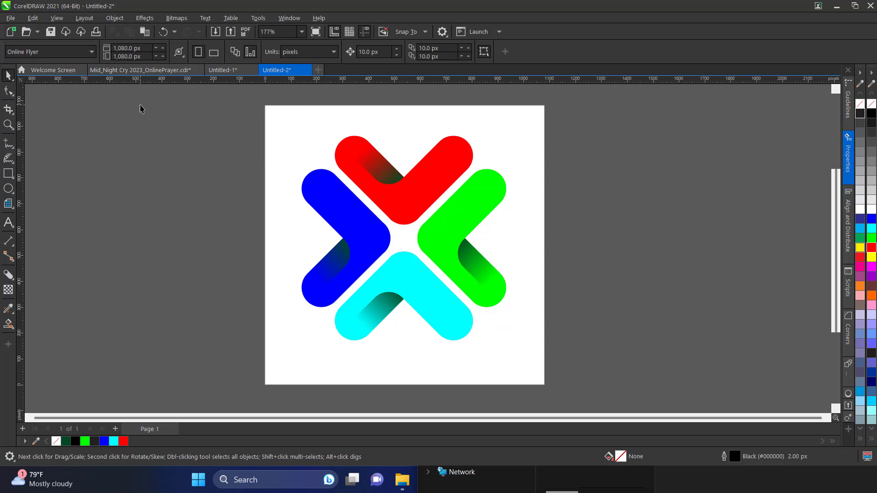
{"action": "left_click_drag", "start_coordinate": [140, 109], "coordinate": [546, 356]}
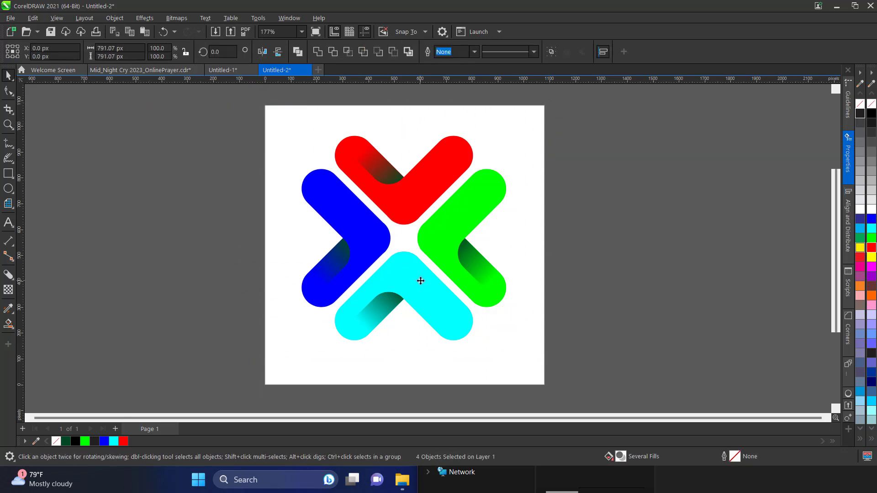
{"action": "left_click_drag", "start_coordinate": [420, 281], "coordinate": [427, 290]}
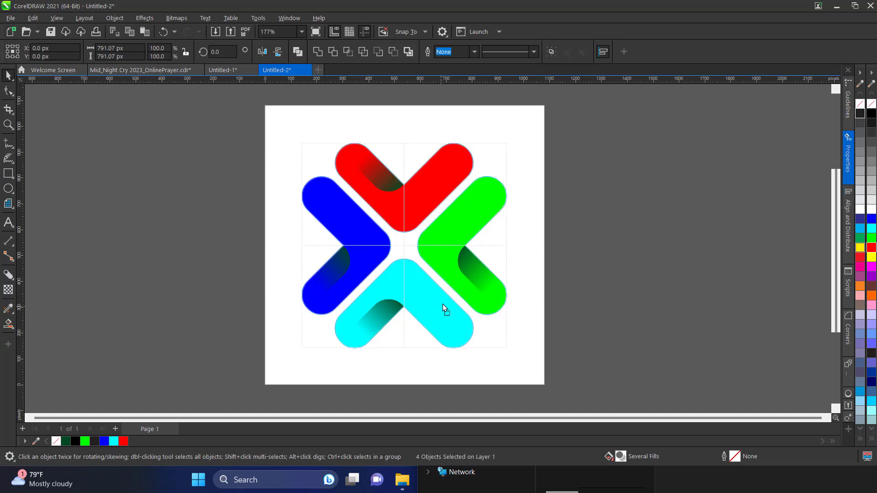
{"action": "left_click", "coordinate": [600, 225]}
Step: Apply a linear fountain fill to the emblem's green V, running from its lower arm end up to its upper arm
{"action": "left_click", "coordinate": [454, 234]}
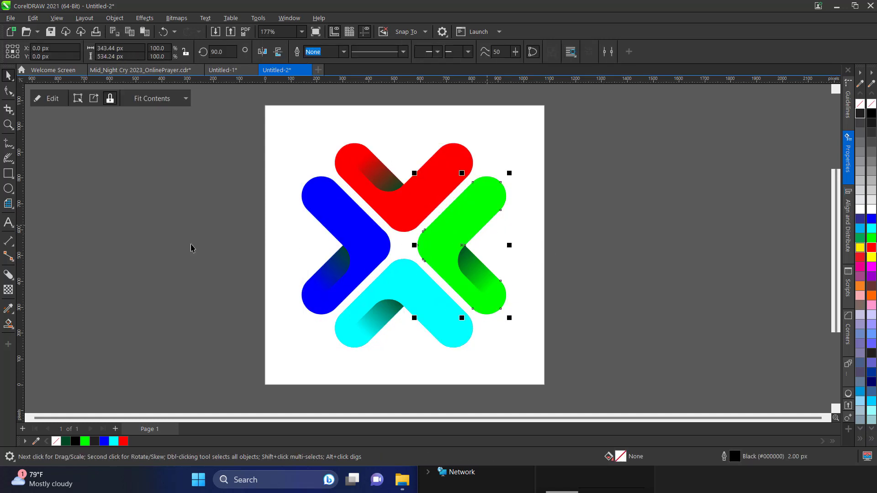
{"action": "left_click", "coordinate": [15, 332]}
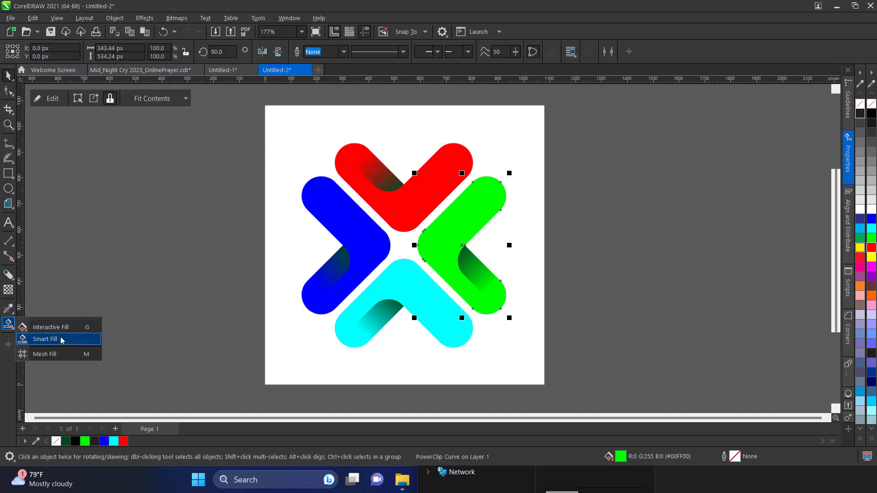
{"action": "left_click", "coordinate": [69, 327]}
{"action": "left_click_drag", "start_coordinate": [479, 307], "coordinate": [467, 201]}
Step: Set the upper end color of the green V's fountain fill to dark green #076B00
{"action": "left_click", "coordinate": [486, 196]}
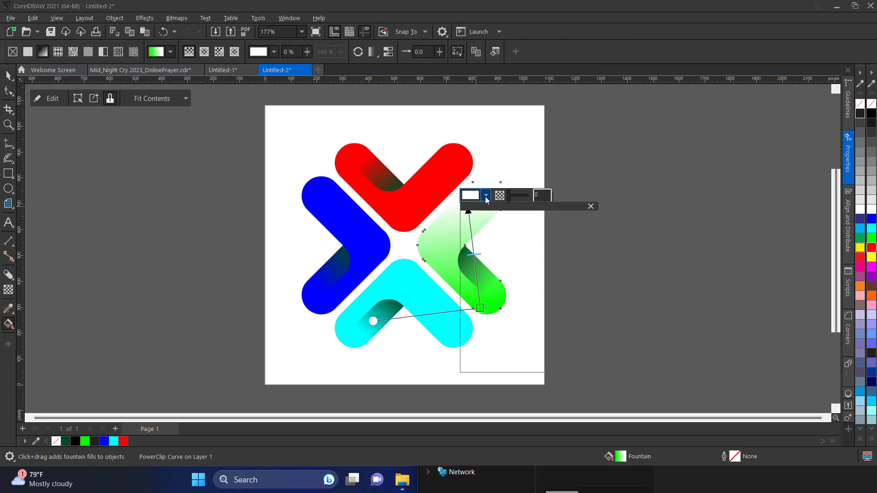
{"action": "left_click", "coordinate": [492, 329]}
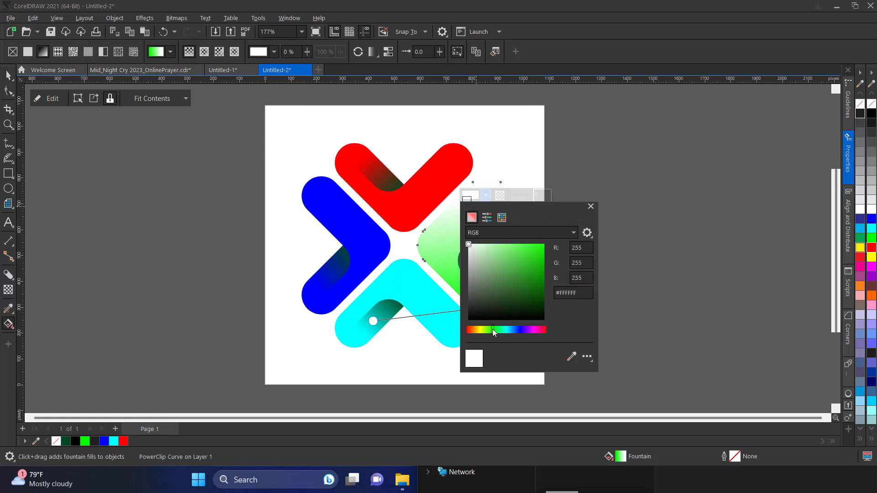
{"action": "left_click", "coordinate": [544, 287]}
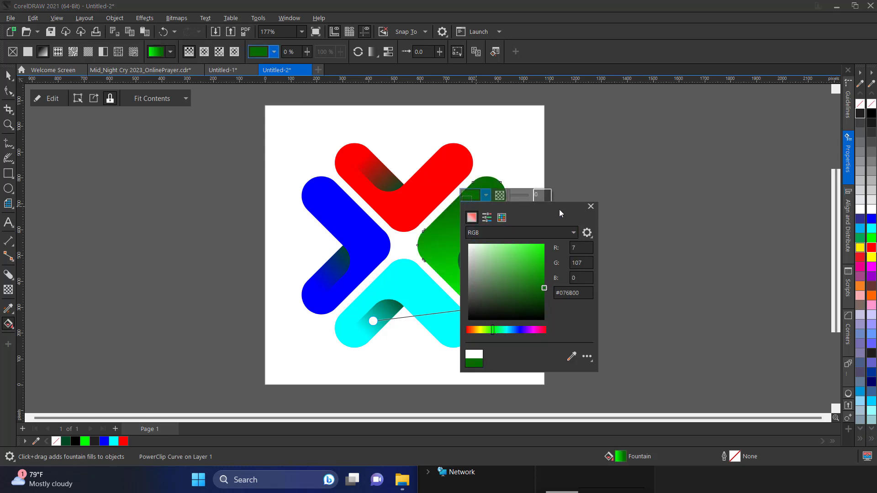
{"action": "left_click_drag", "start_coordinate": [599, 206], "coordinate": [665, 174]}
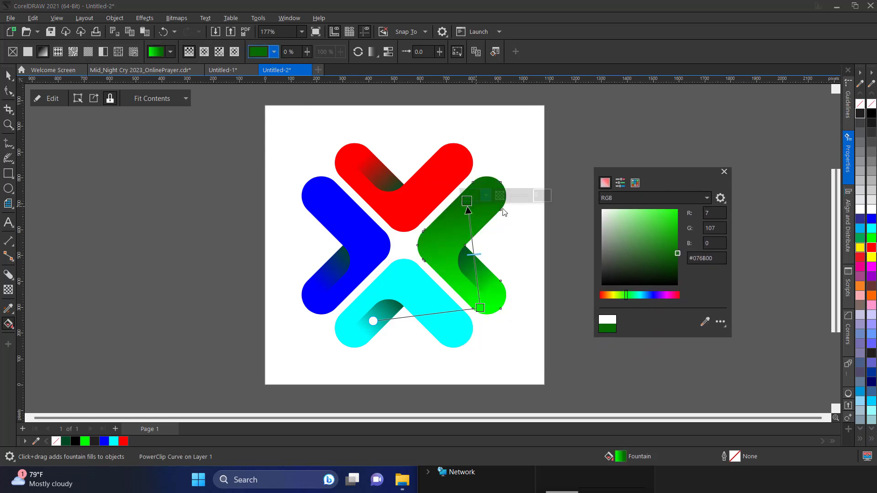
{"action": "left_click", "coordinate": [466, 204]}
{"action": "key", "text": "space"}
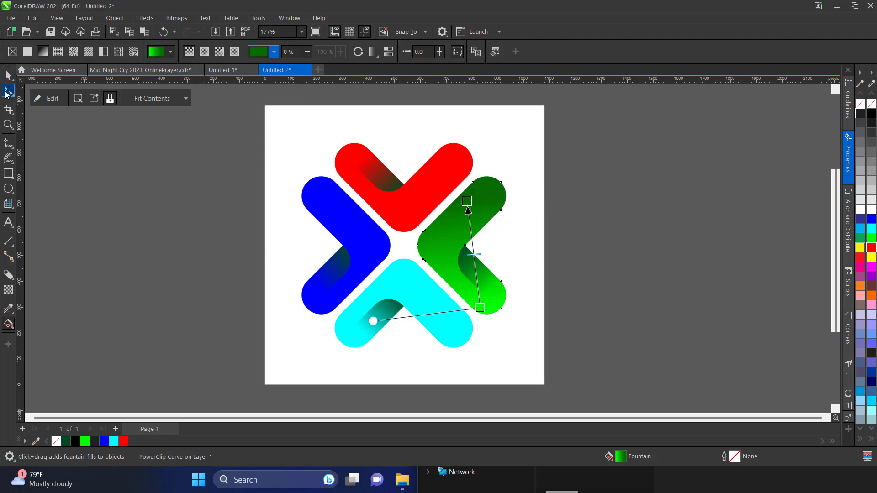
{"action": "key", "text": "space"}
Step: Repeat the dark green fountain fill on the red, blue and cyan V shapes, keeping each shape's own start color
{"action": "left_click", "coordinate": [441, 168]}
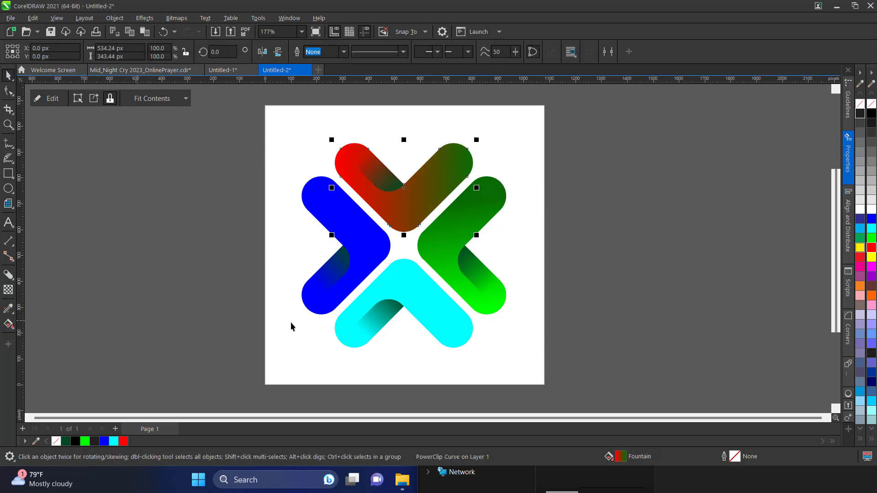
{"action": "left_click", "coordinate": [358, 260]}
{"action": "key", "text": "ctrl+r"}
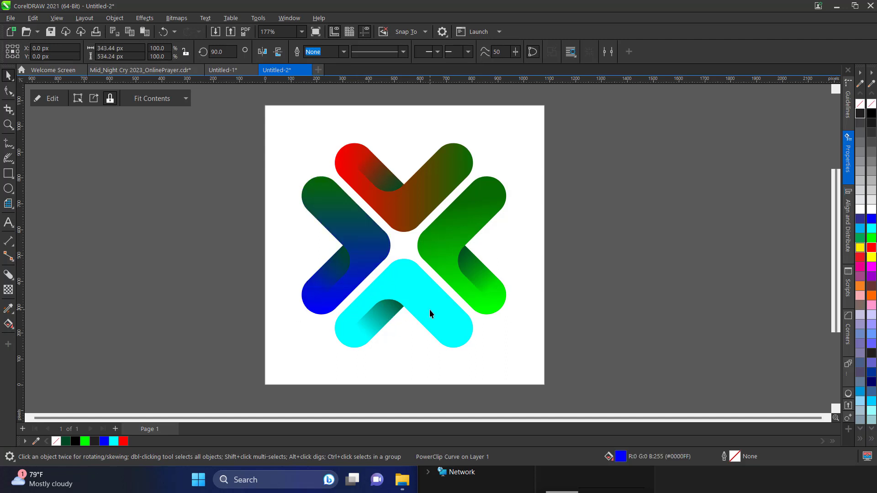
{"action": "left_click", "coordinate": [429, 311]}
{"action": "key", "text": "ctrl+r"}
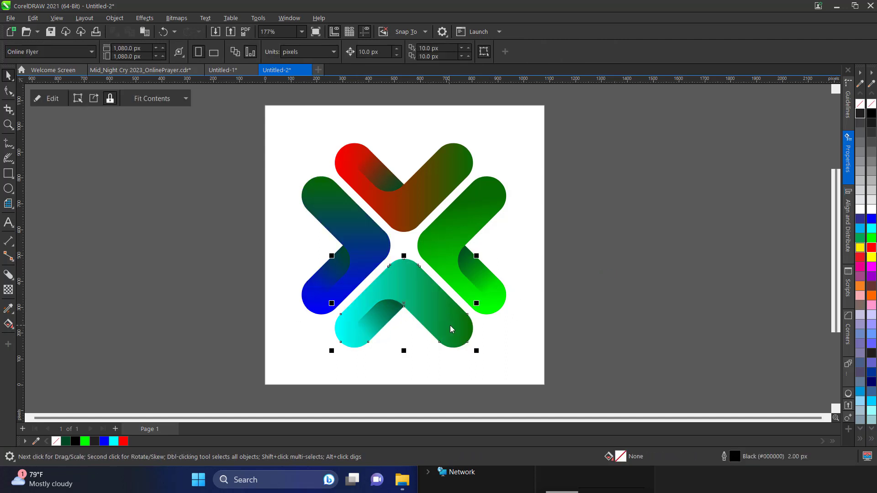
{"action": "key", "text": "Escape"}
Step: Change the dark green end color of the cyan V's fountain fill to dark teal #005D6B
{"action": "left_click", "coordinate": [8, 324]}
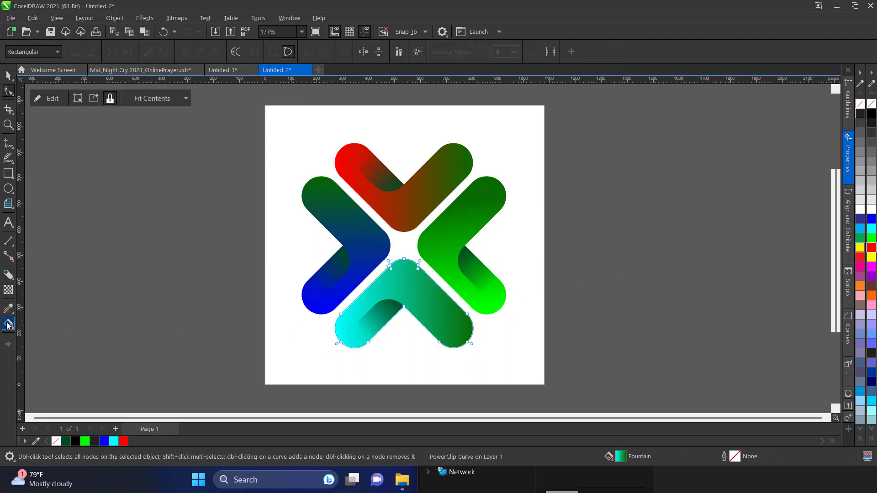
{"action": "left_click", "coordinate": [473, 303]}
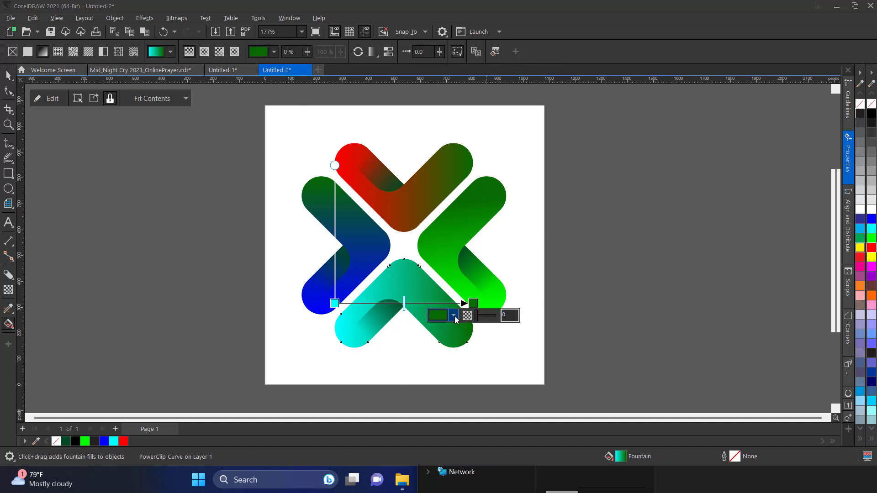
{"action": "left_click", "coordinate": [454, 316]}
{"action": "left_click", "coordinate": [474, 266]}
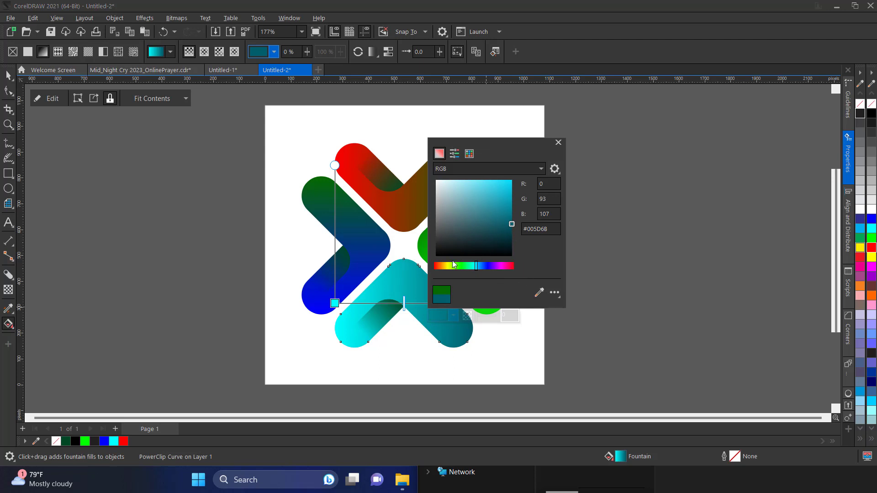
Step: Change the dark green end color of the blue V's fountain fill to dark indigo #19005E
{"action": "left_click", "coordinate": [360, 223]}
{"action": "left_click", "coordinate": [328, 192]}
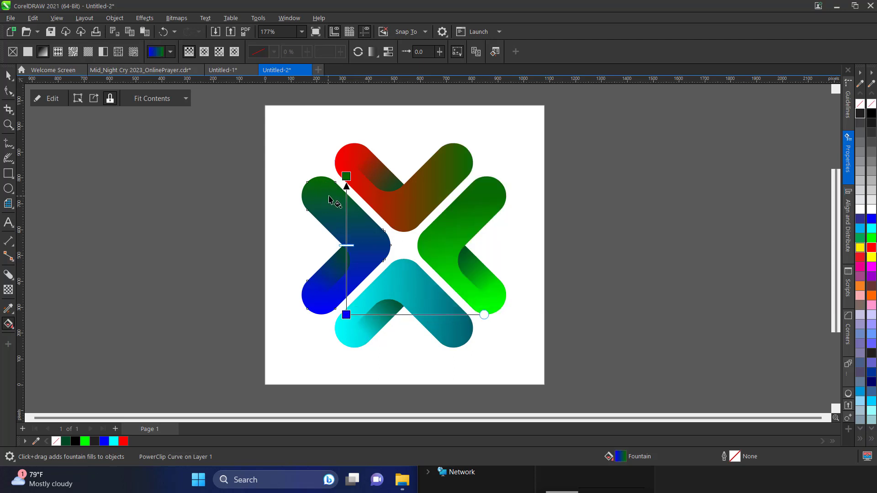
{"action": "left_click", "coordinate": [345, 176]}
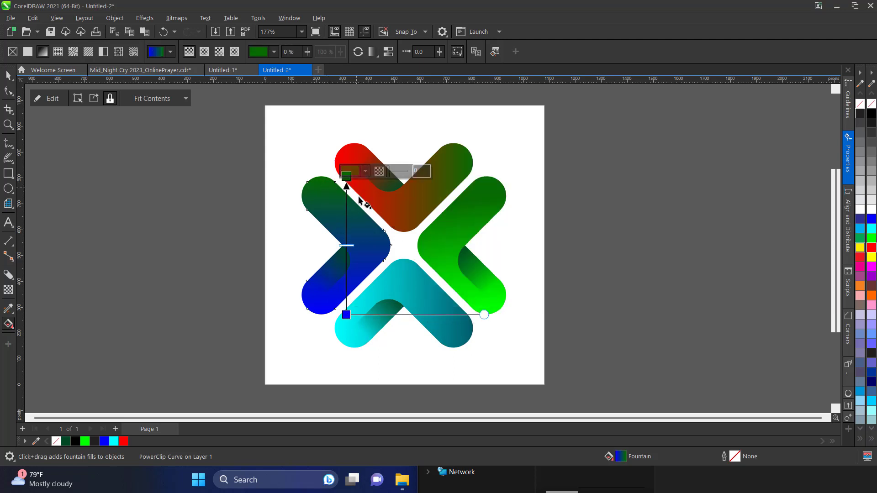
{"action": "left_click", "coordinate": [366, 171]}
{"action": "left_click", "coordinate": [451, 333]}
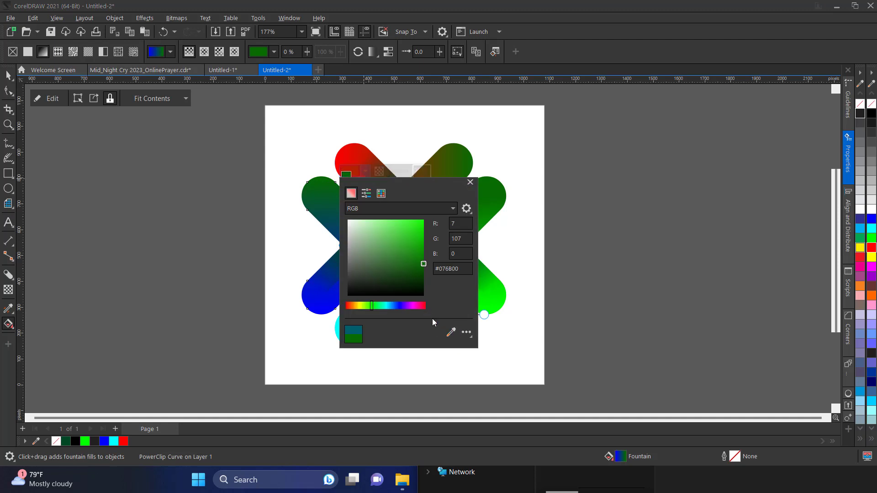
{"action": "left_click", "coordinate": [401, 306]}
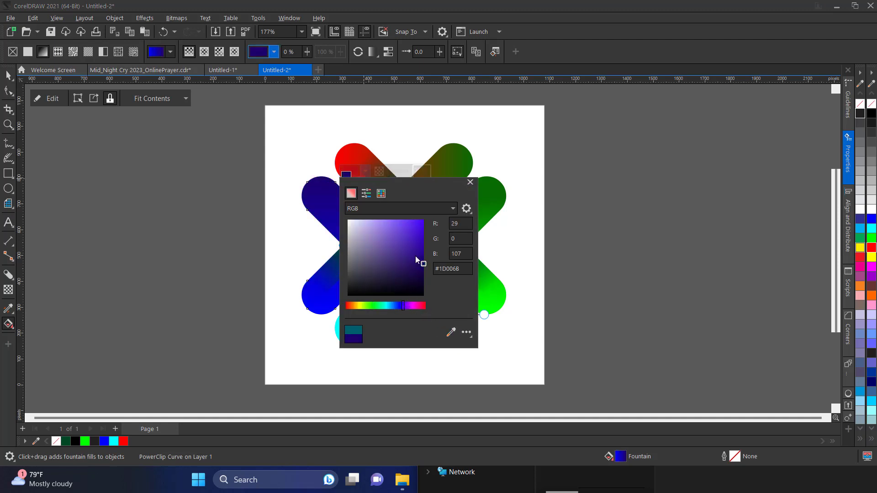
{"action": "left_click_drag", "start_coordinate": [423, 182], "coordinate": [552, 167]}
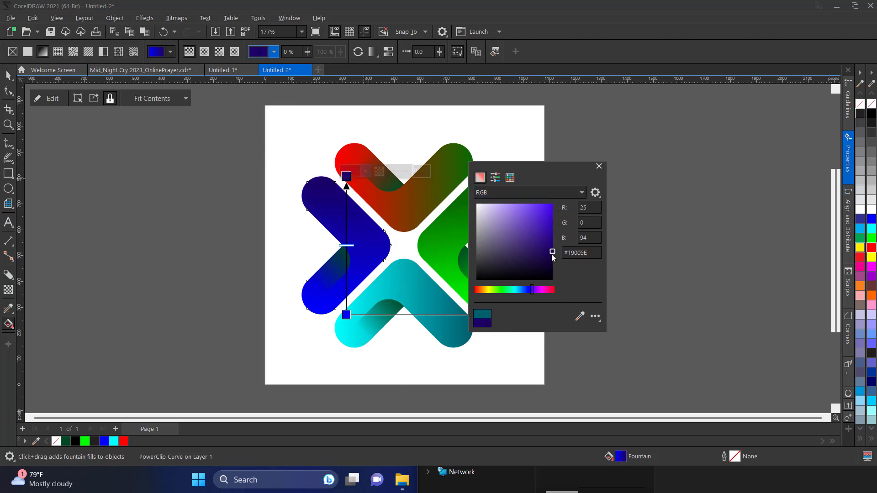
{"action": "left_click", "coordinate": [281, 149]}
Step: Change the dark green end color of the red V's fountain fill to dark red #6B0000
{"action": "left_click", "coordinate": [362, 159]}
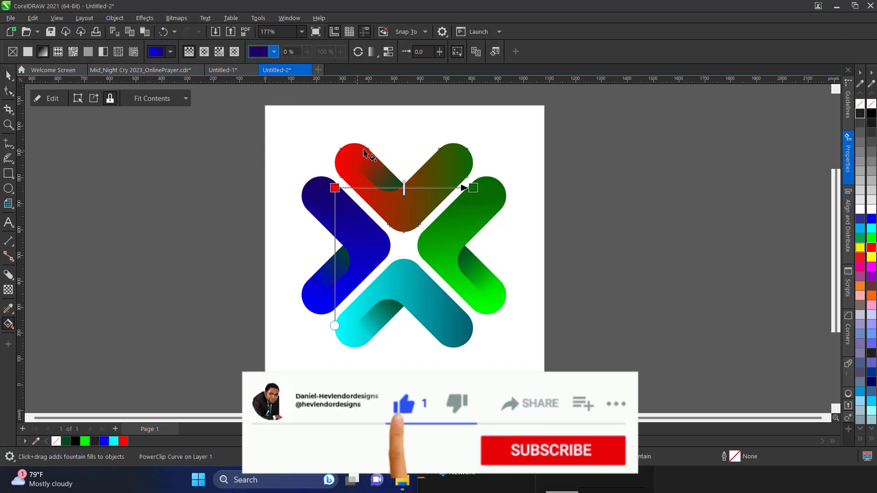
{"action": "left_click", "coordinate": [473, 188]}
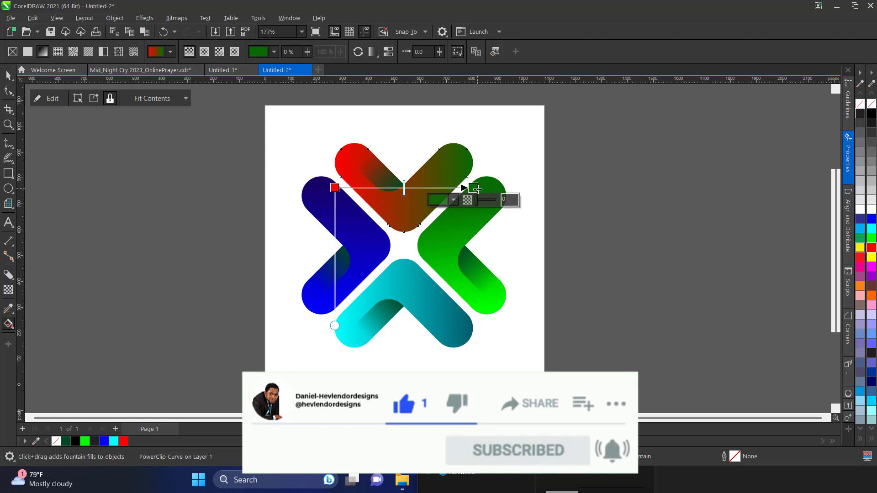
{"action": "left_click", "coordinate": [453, 200]}
{"action": "left_click_drag", "start_coordinate": [461, 335], "coordinate": [515, 345]}
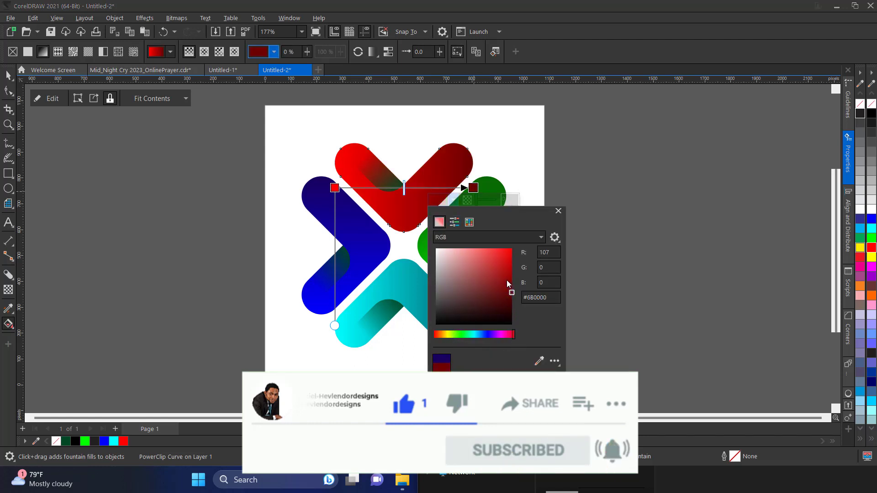
{"action": "left_click", "coordinate": [9, 79]}
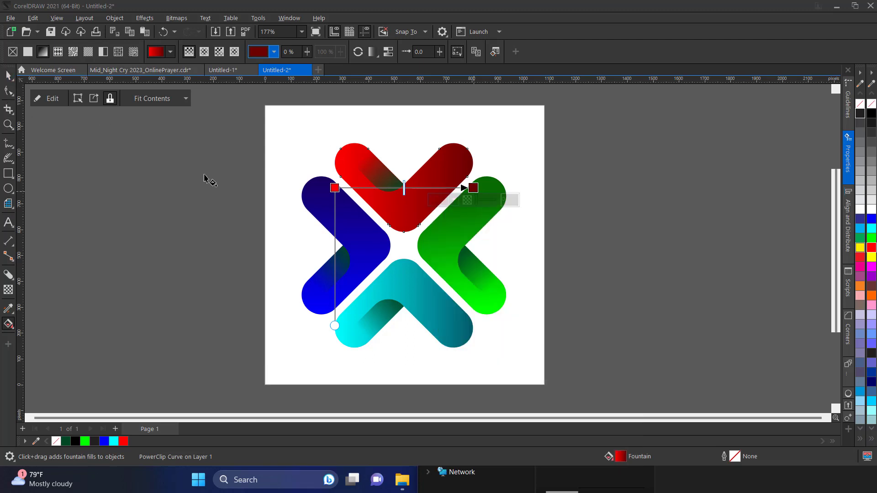
{"action": "left_click", "coordinate": [205, 180]}
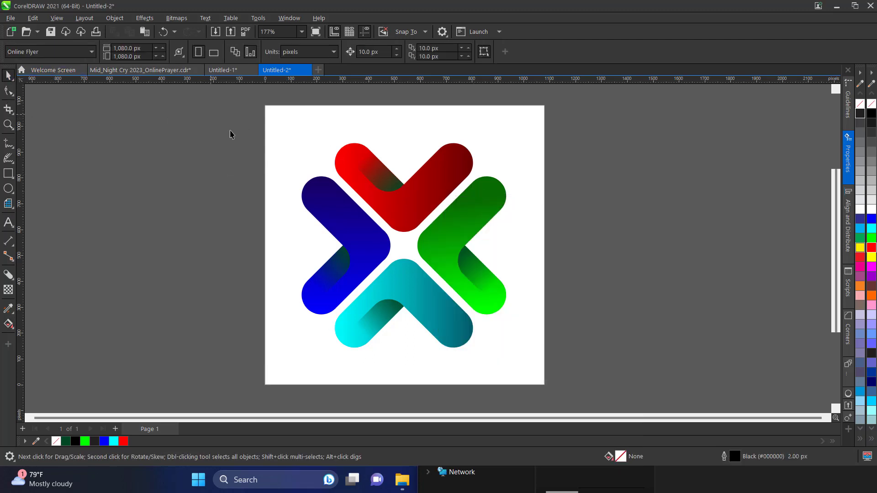
Step: Group the four V shapes and scale the group slightly larger about its center, keeping it within the page
{"action": "left_click_drag", "start_coordinate": [230, 134], "coordinate": [540, 360]}
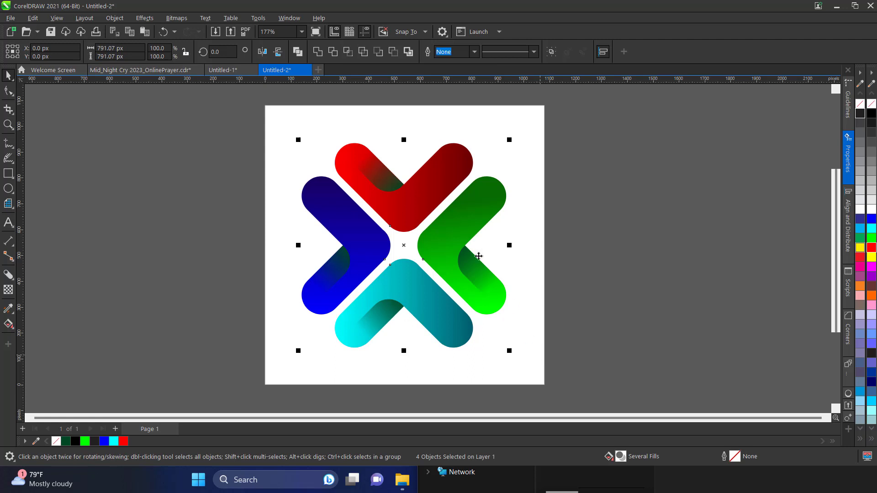
{"action": "key", "text": "ctrl+g"}
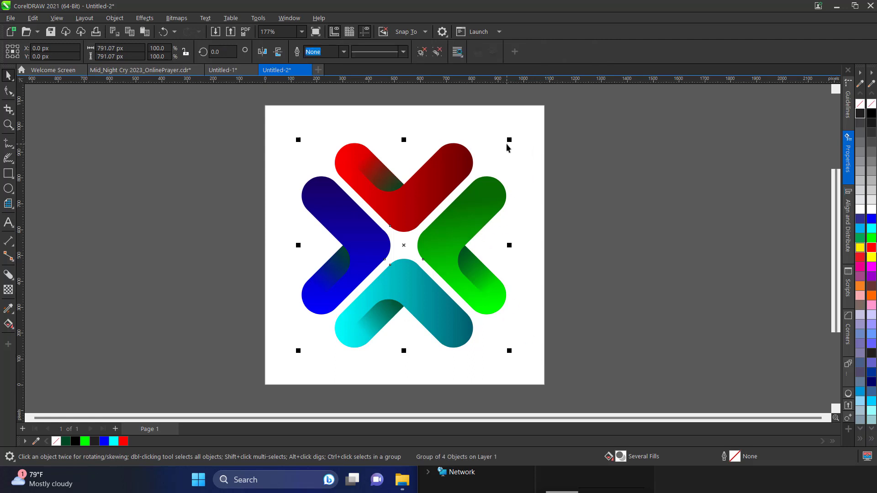
{"action": "mouse_move", "coordinate": [510, 140]}
{"action": "left_mouse_down"}
{"action": "mouse_move", "coordinate": [515, 152]}
{"action": "mouse_move", "coordinate": [500, 153]}
{"action": "left_mouse_up"}
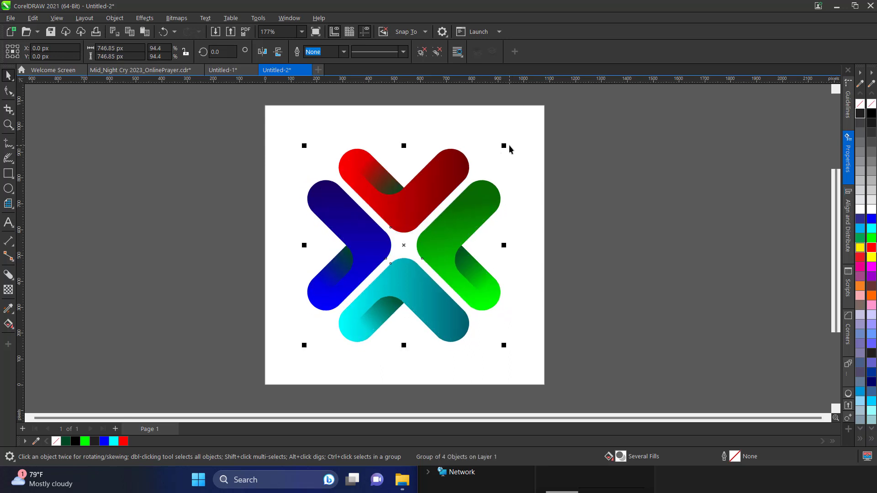
{"action": "left_click_drag", "start_coordinate": [505, 144], "coordinate": [521, 135]}
{"action": "left_click", "coordinate": [603, 163]}
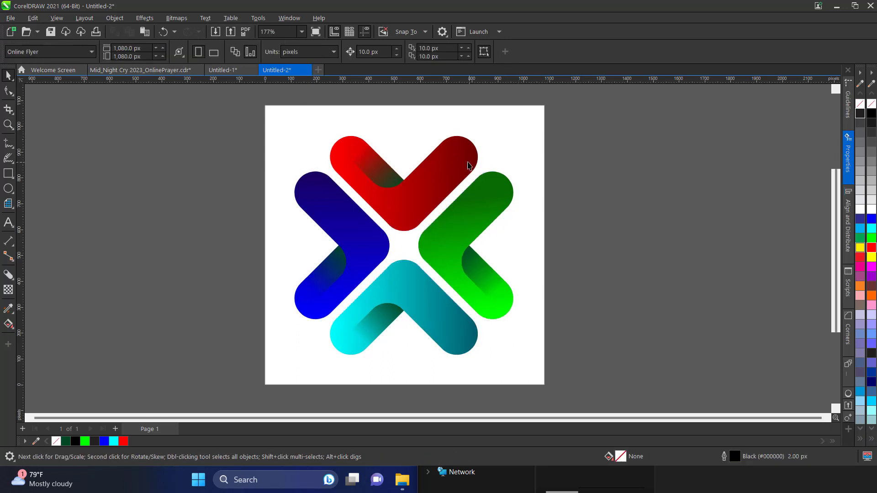